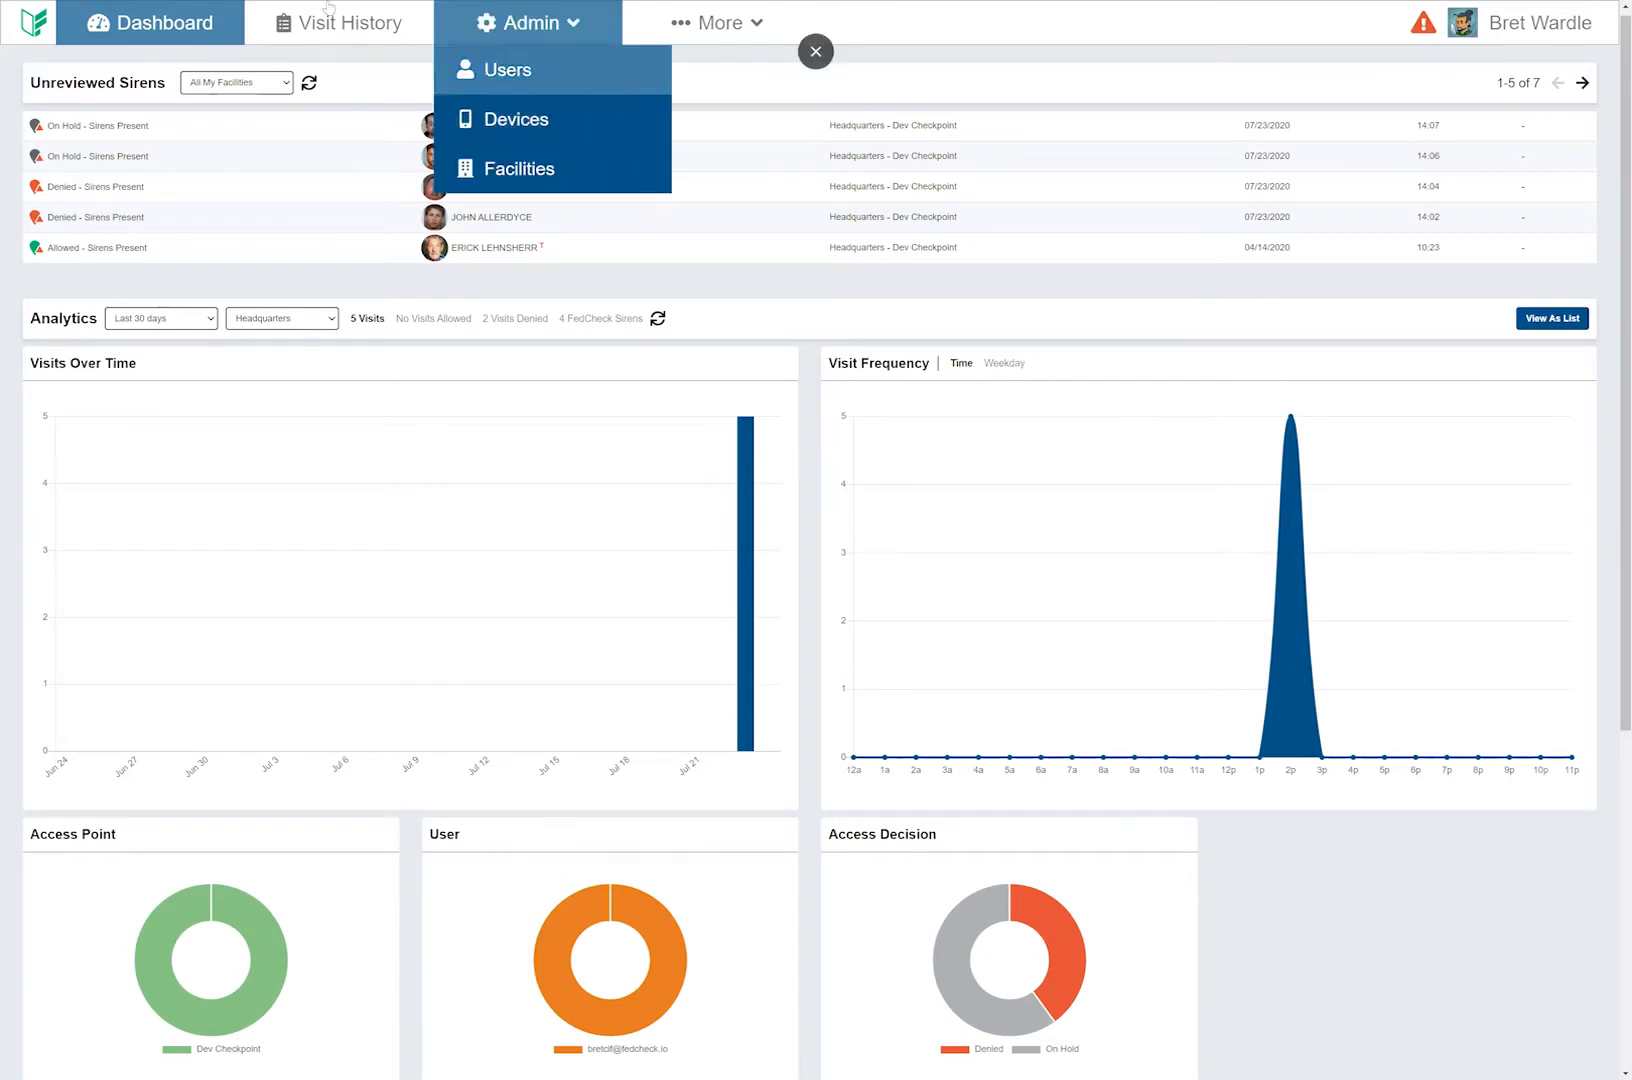
# - Open the 14:06 on-hold visit from the visit history, view its FedCheck review directions, and close the review
pyautogui.click(348, 23)
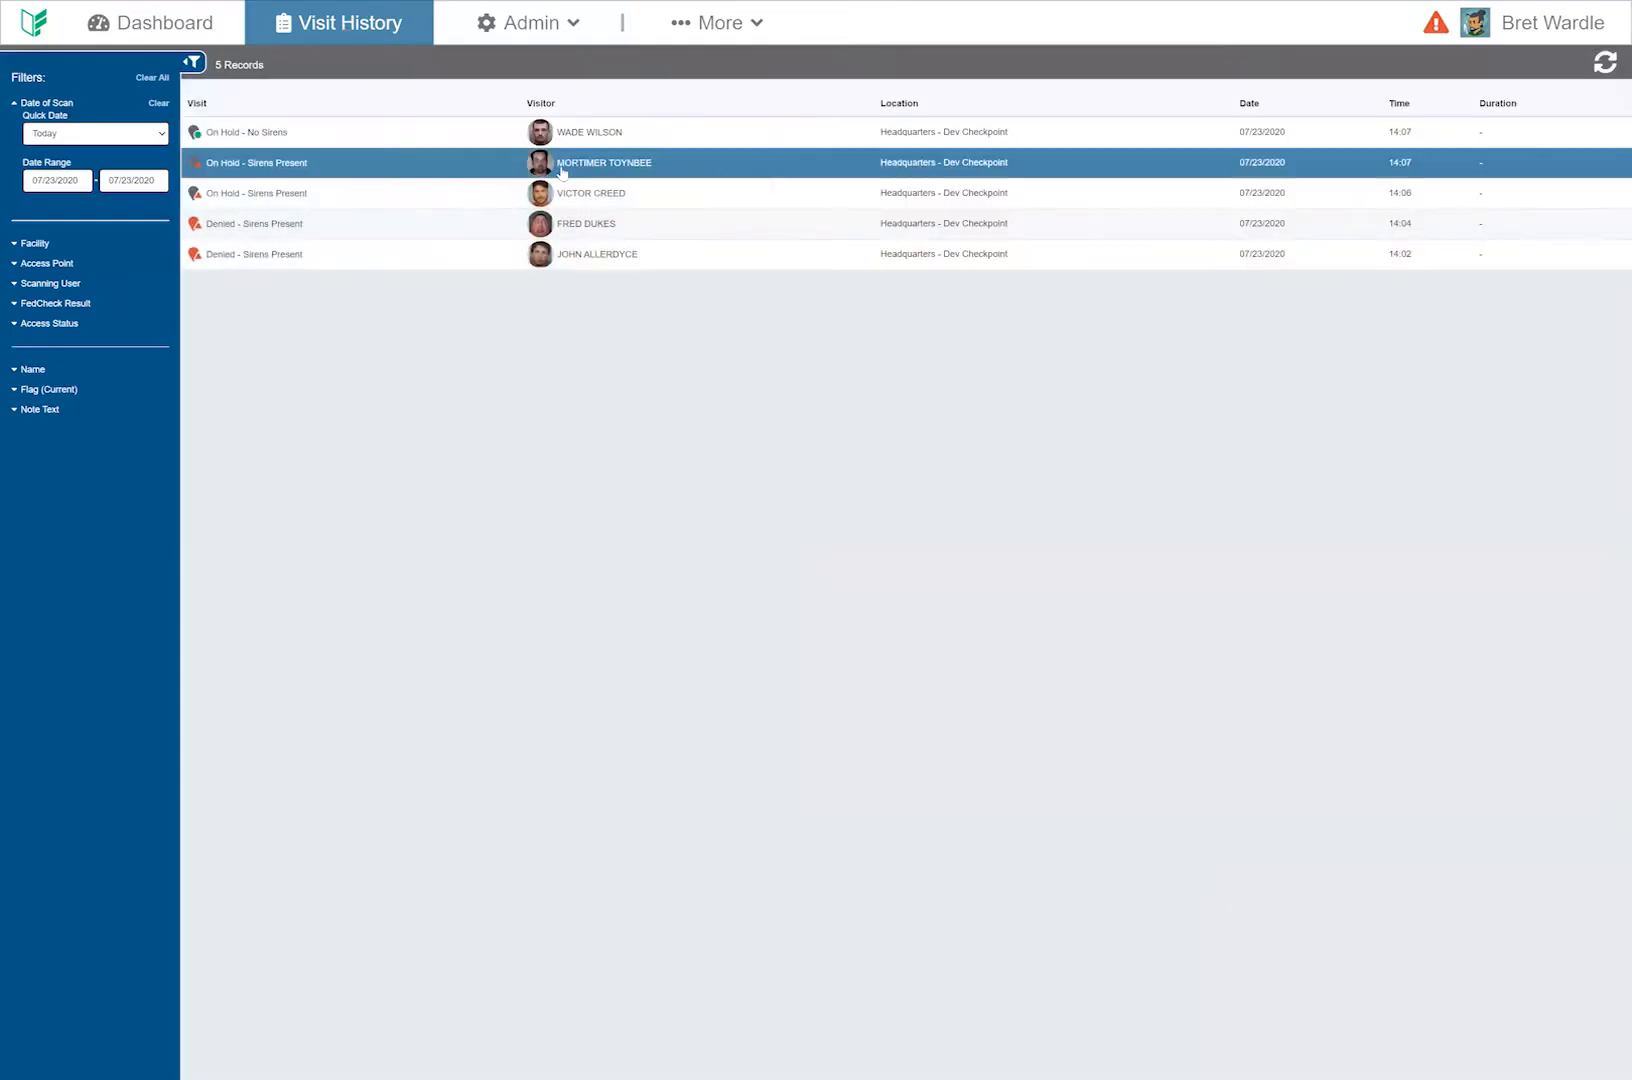
pyautogui.click(577, 206)
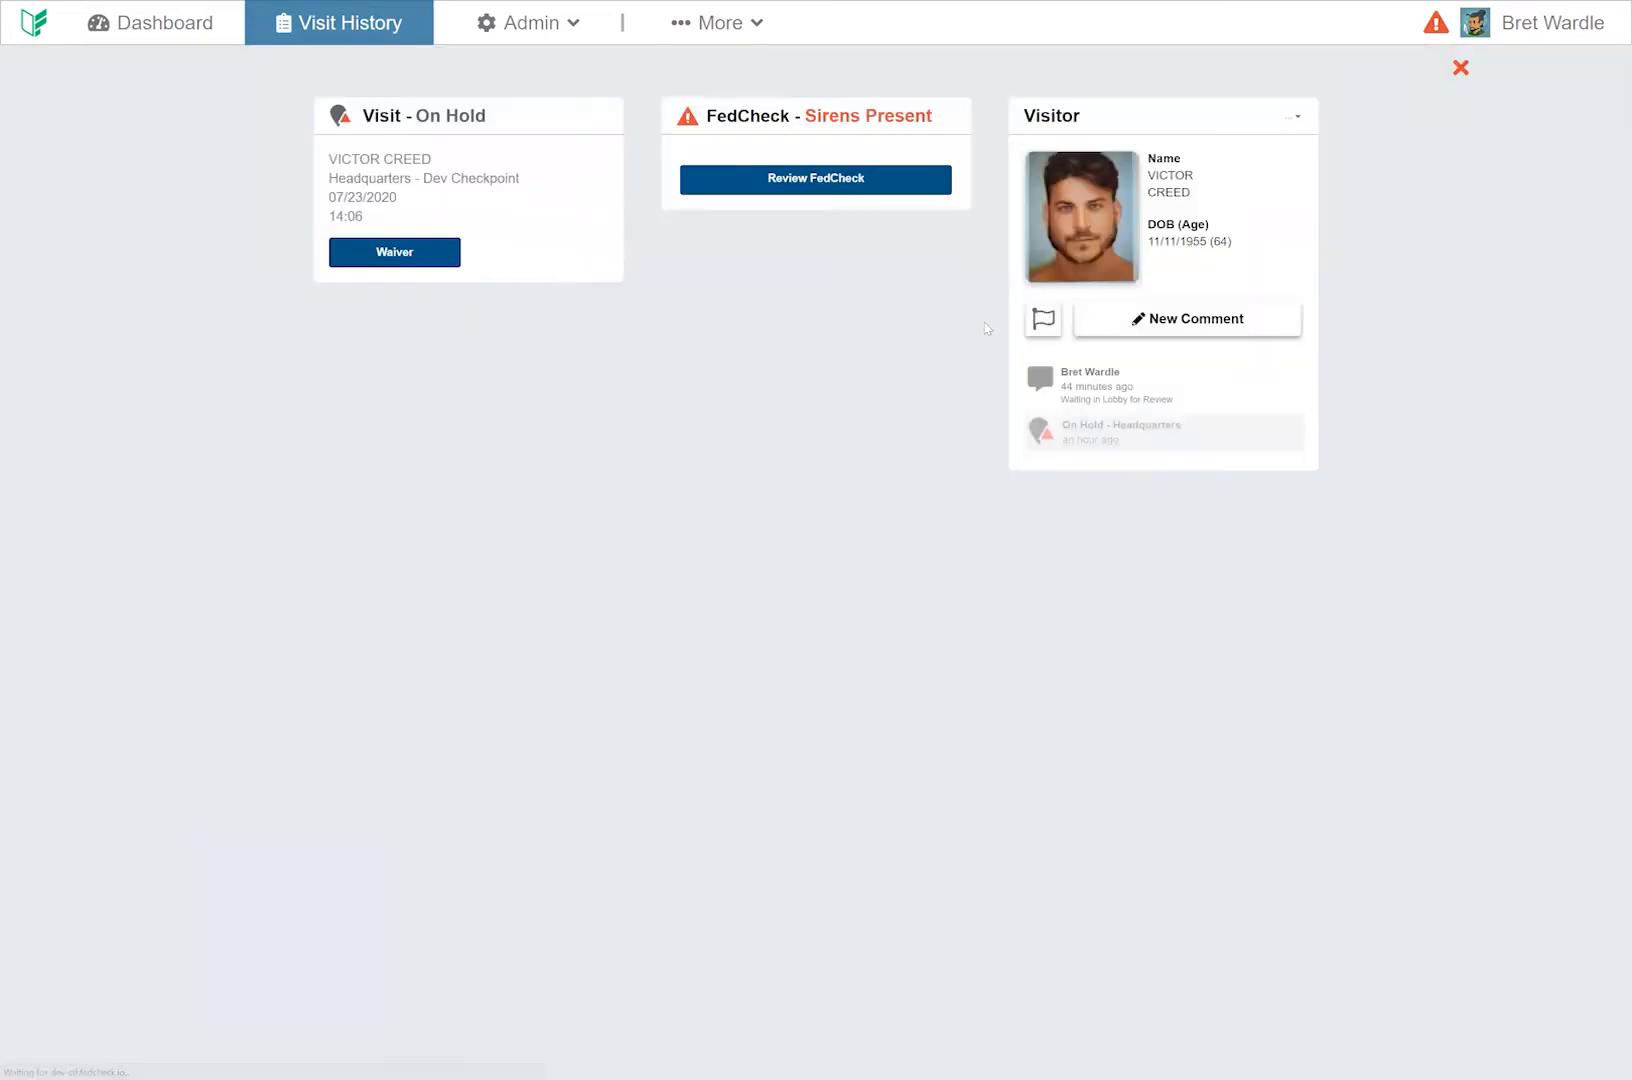
pyautogui.click(818, 255)
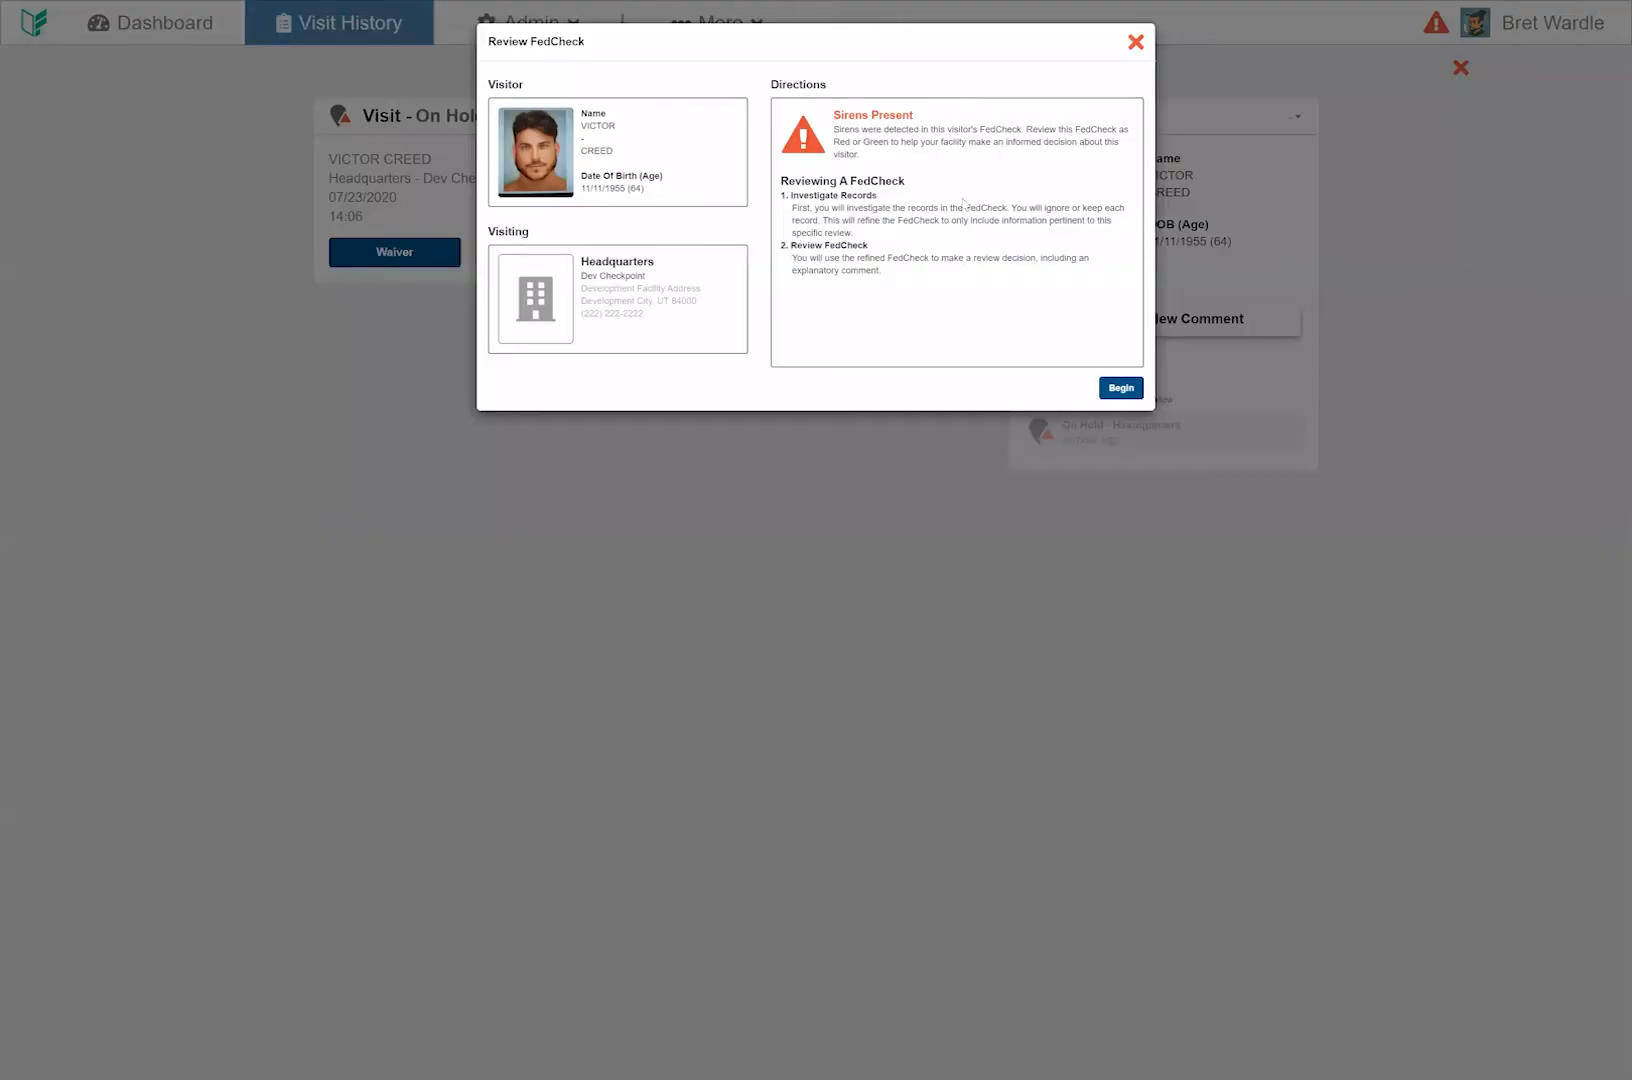
pyautogui.click(1137, 45)
# - Go to the dashboard and view the second page of Unreviewed Sirens before returning to the first page
pyautogui.click(160, 34)
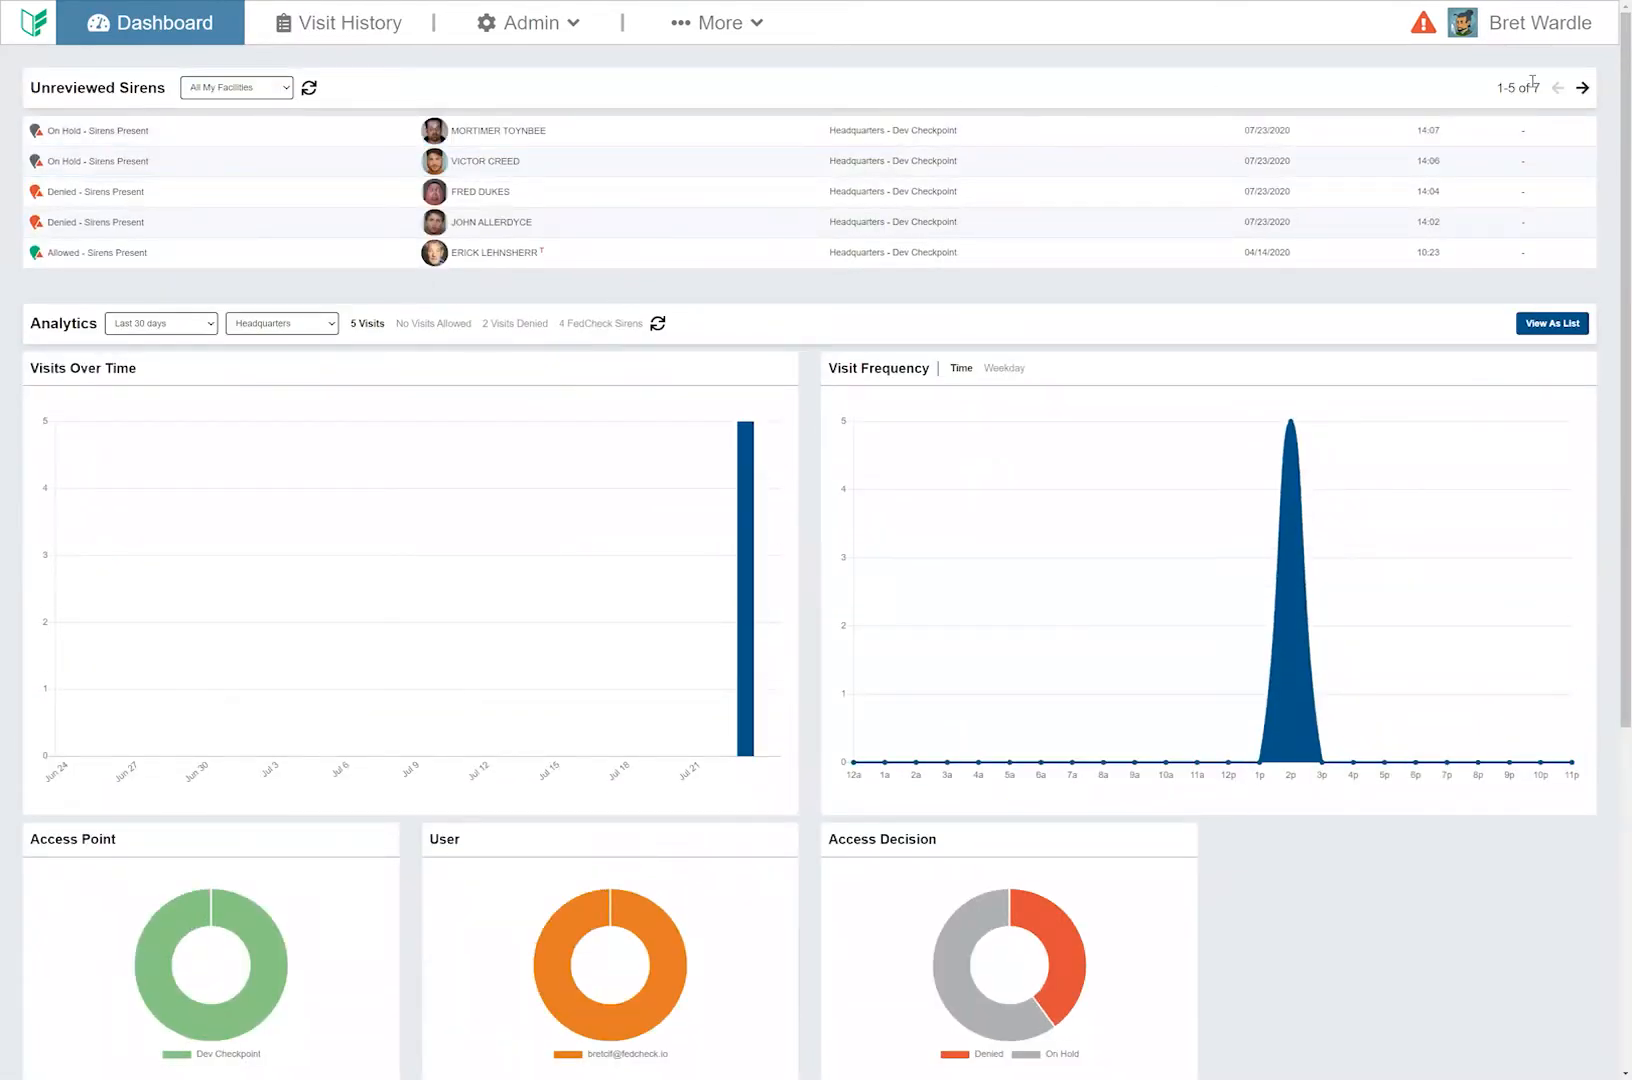
pyautogui.click(1582, 88)
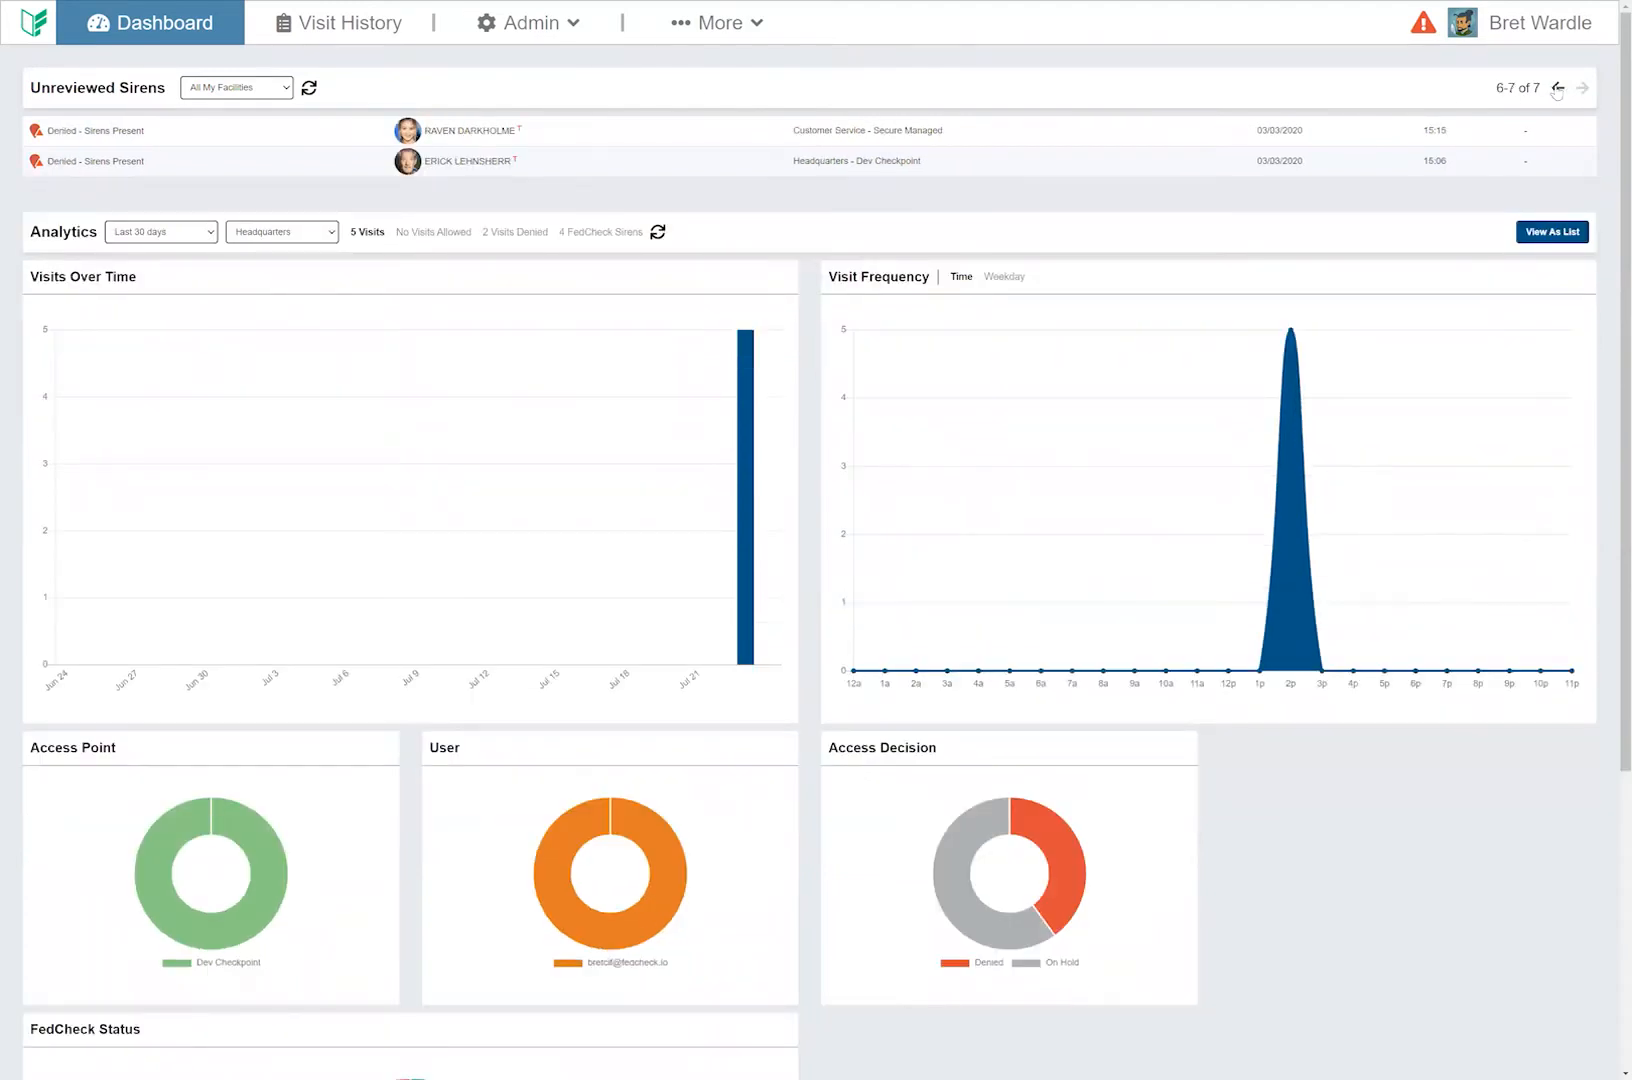
pyautogui.click(1557, 88)
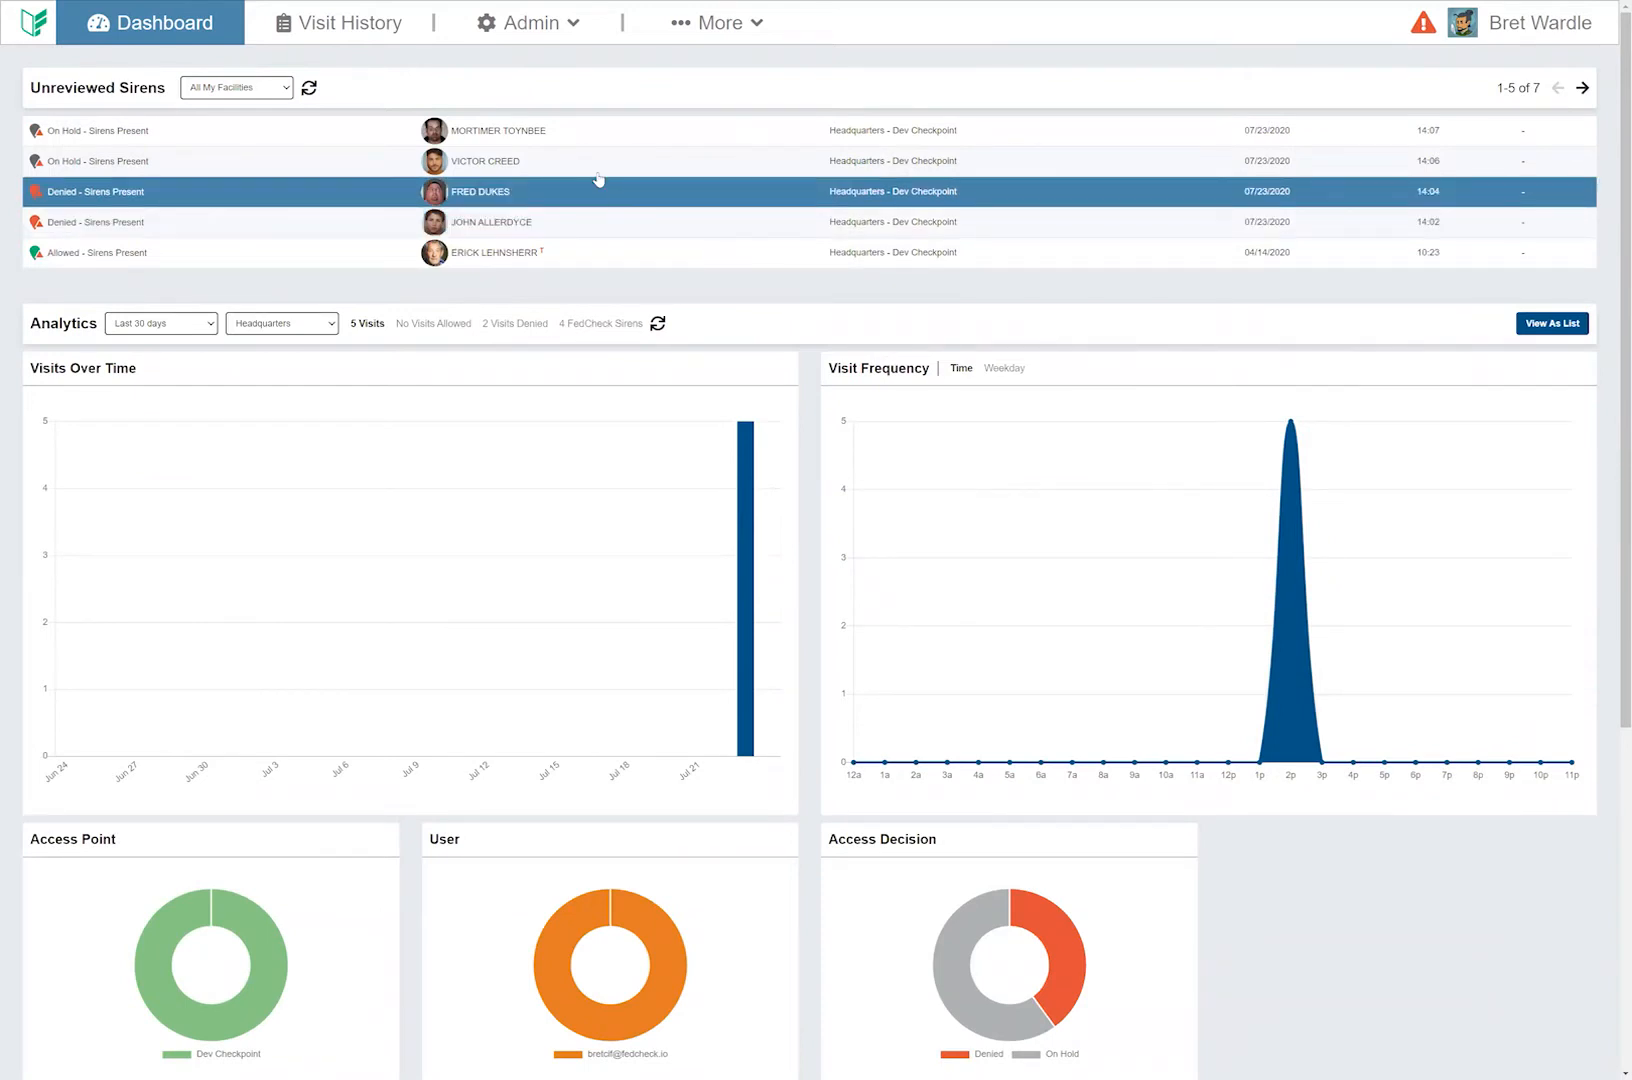
# - Begin the FedCheck review for the denied 14:02 visit in Unreviewed Sirens and ignore its Terrorism Watchlist record
pyautogui.click(668, 236)
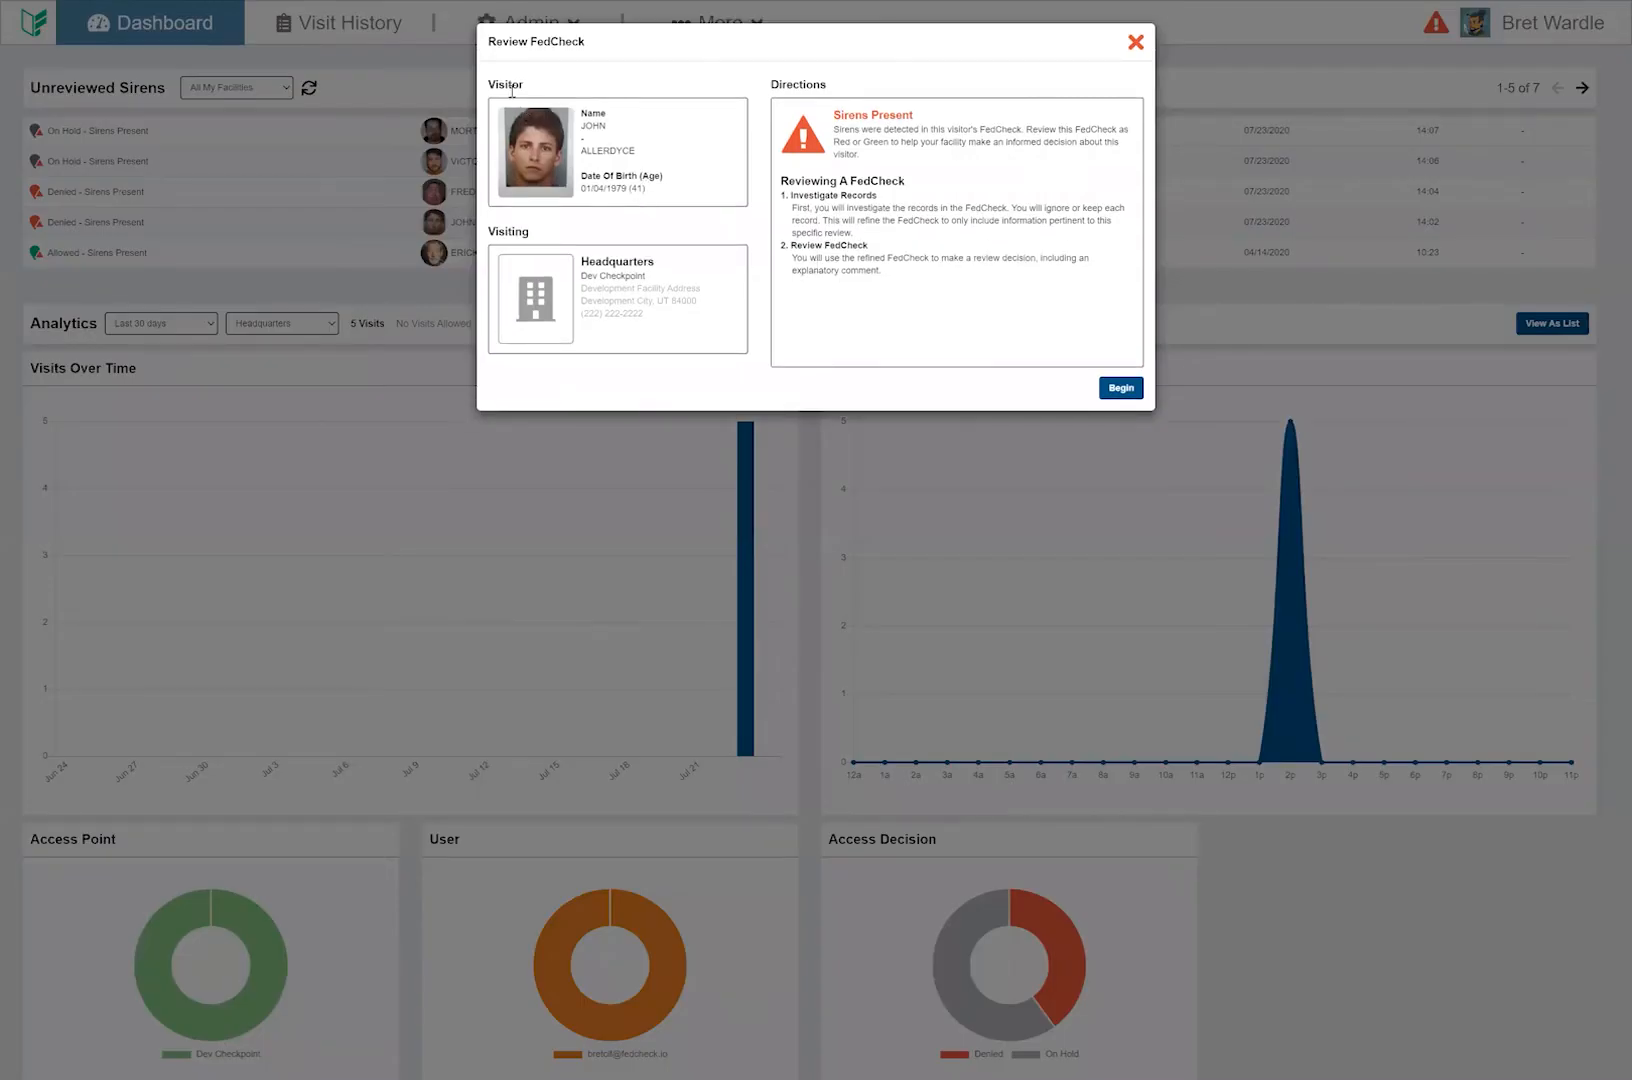
pyautogui.moveTo(659, 326); pyautogui.dragTo(500, 85)
pyautogui.click(668, 170)
pyautogui.click(1120, 387)
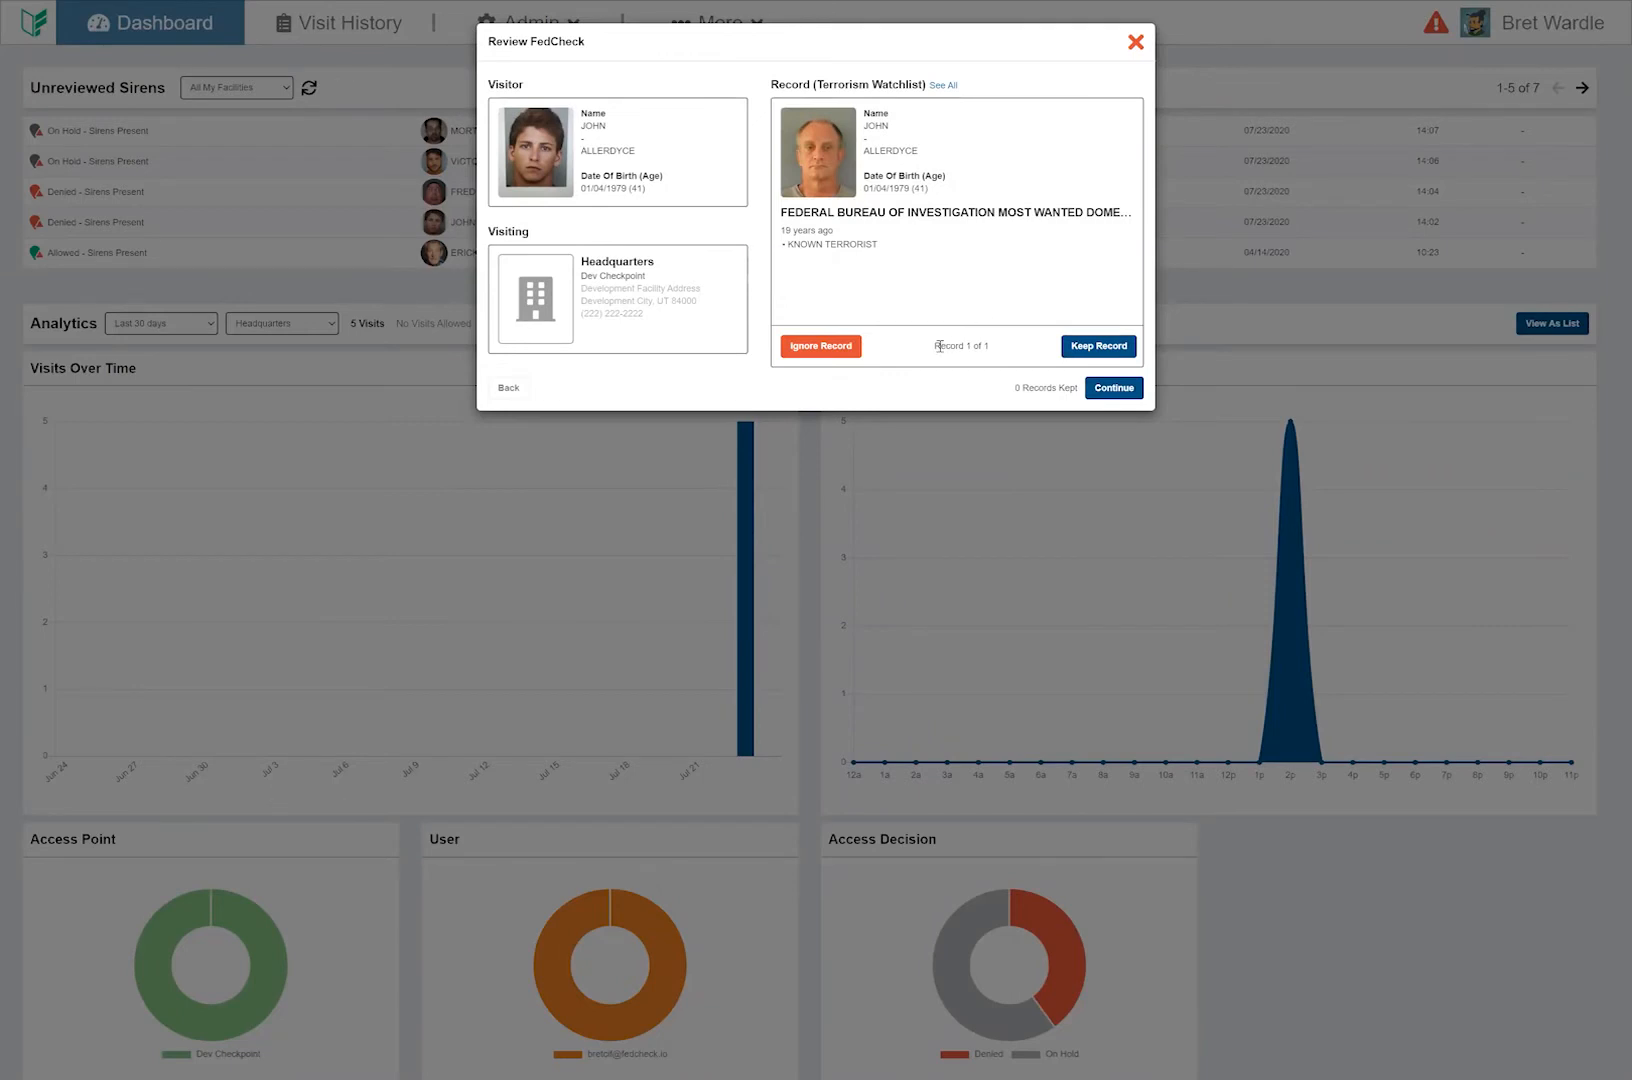
pyautogui.moveTo(936, 346); pyautogui.dragTo(994, 350)
pyautogui.click(1007, 354)
pyautogui.click(828, 346)
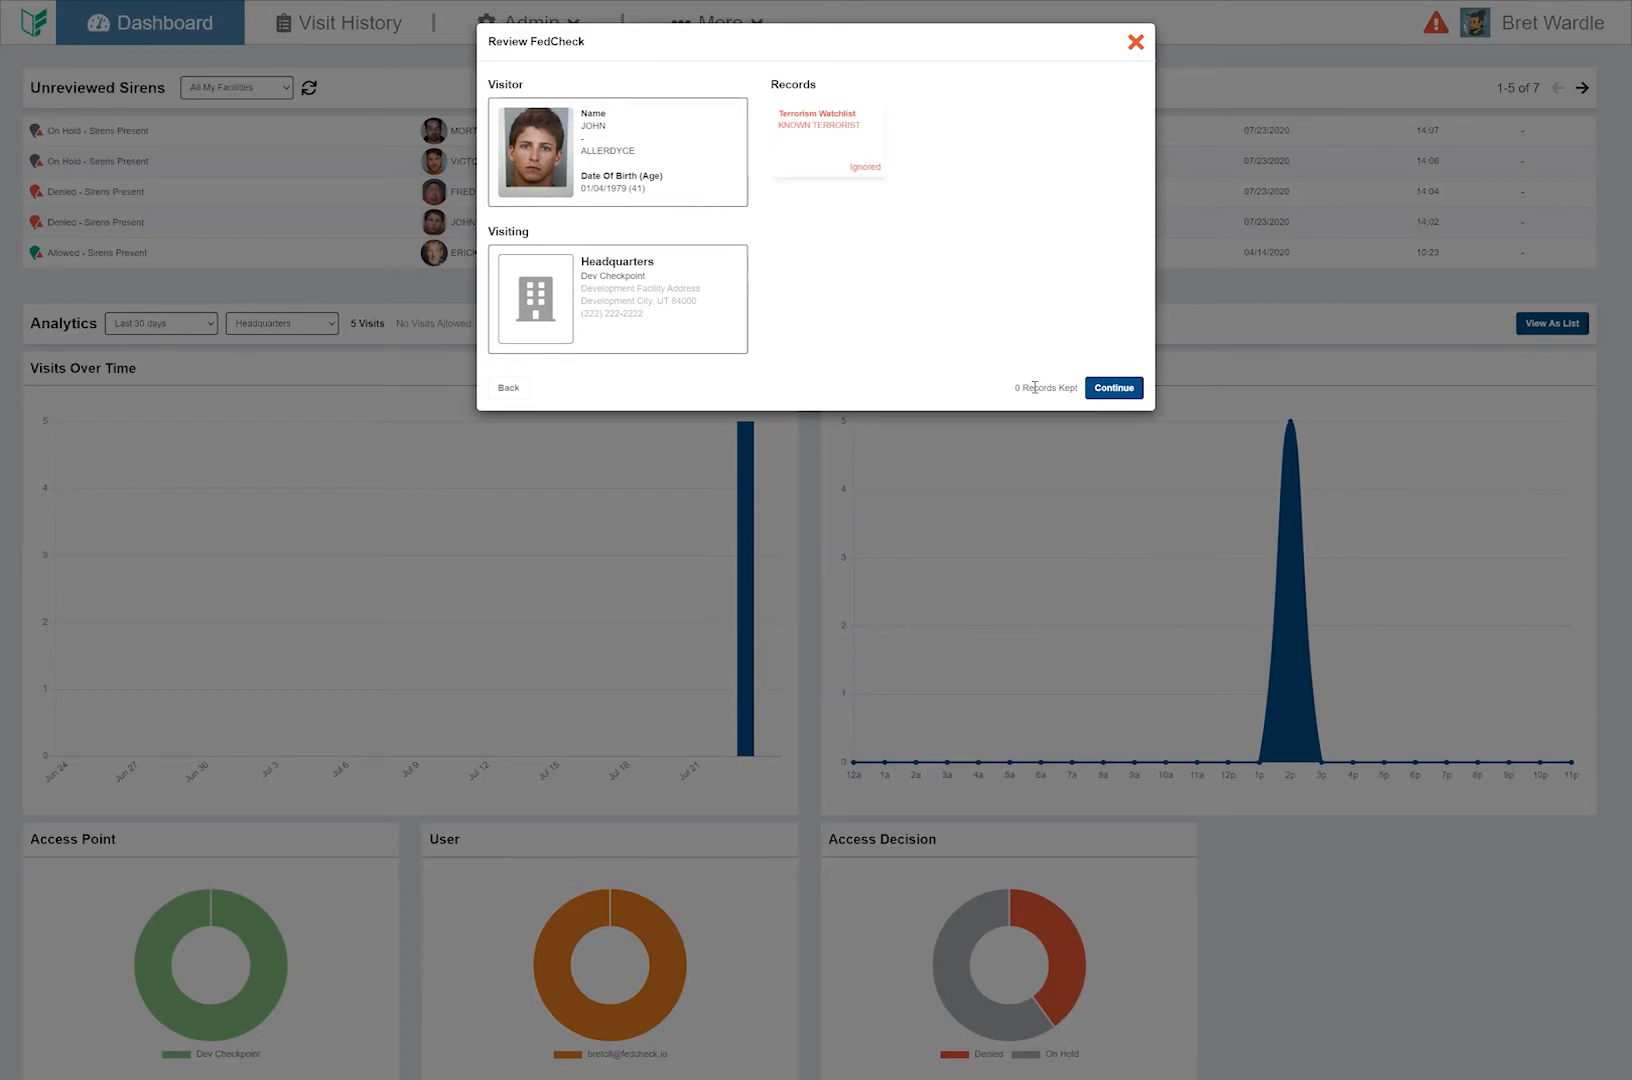
# - Finish the review with a Green decision and the comment "No relevant records, mugshot doesnt match"
pyautogui.click(1111, 387)
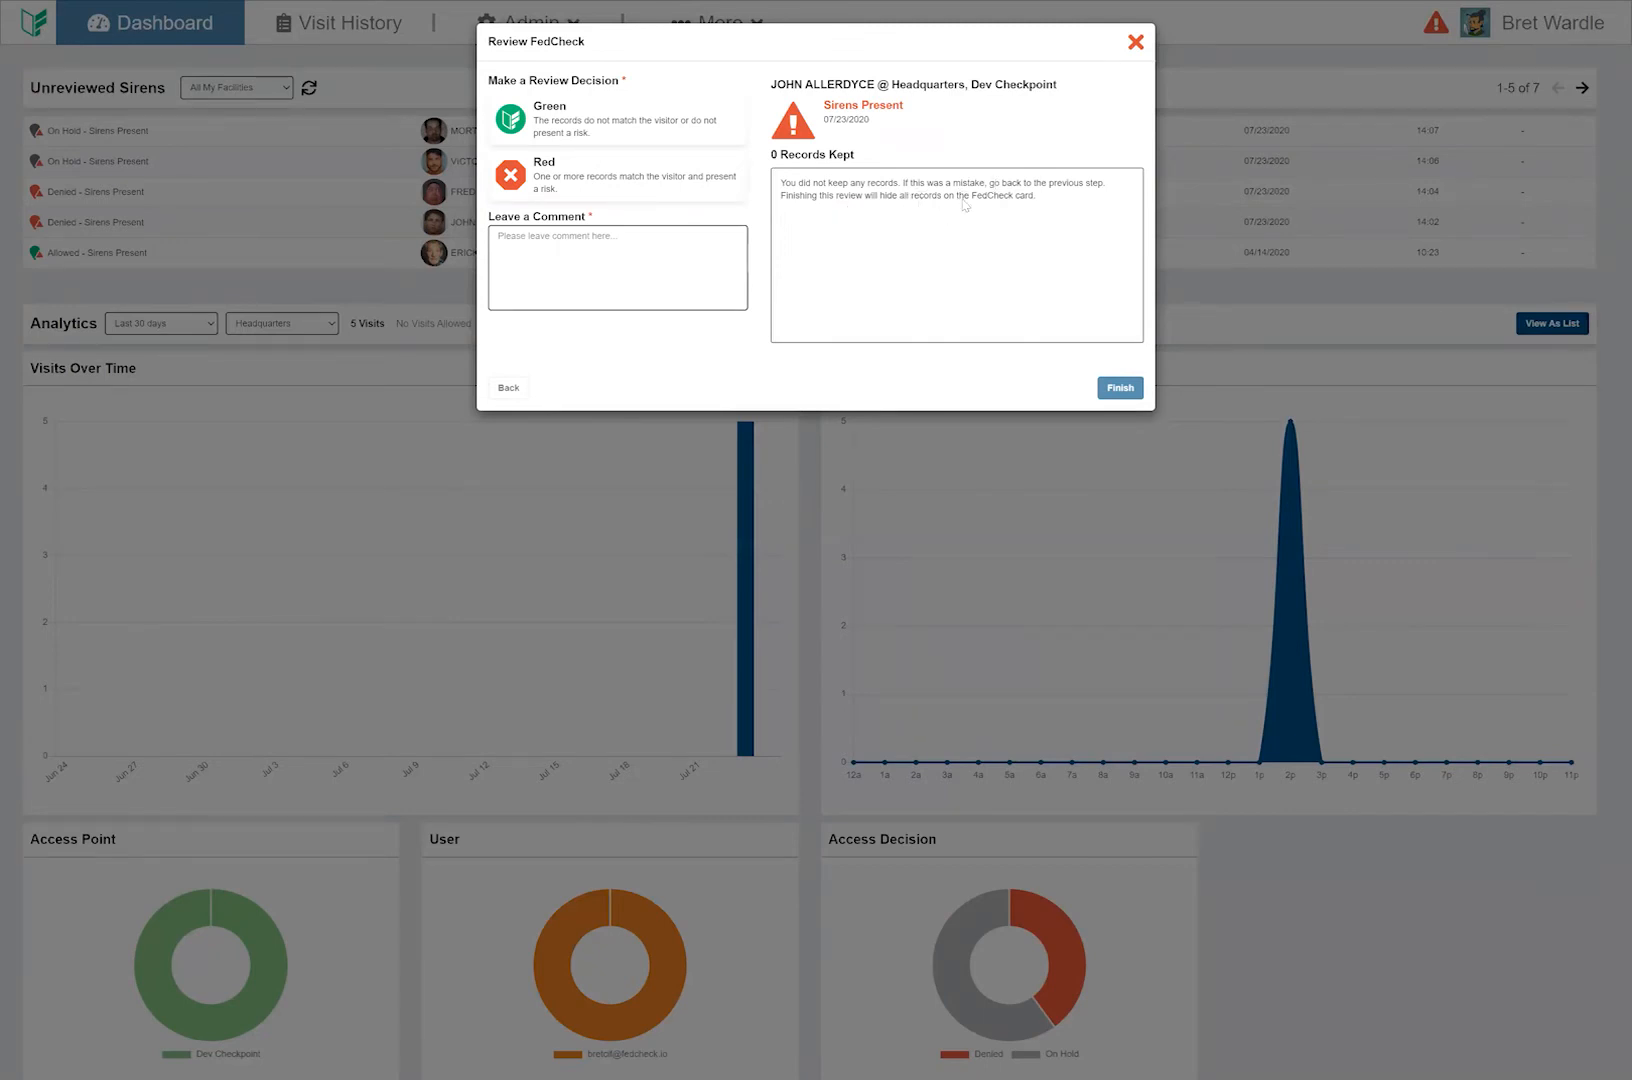
pyautogui.click(619, 127)
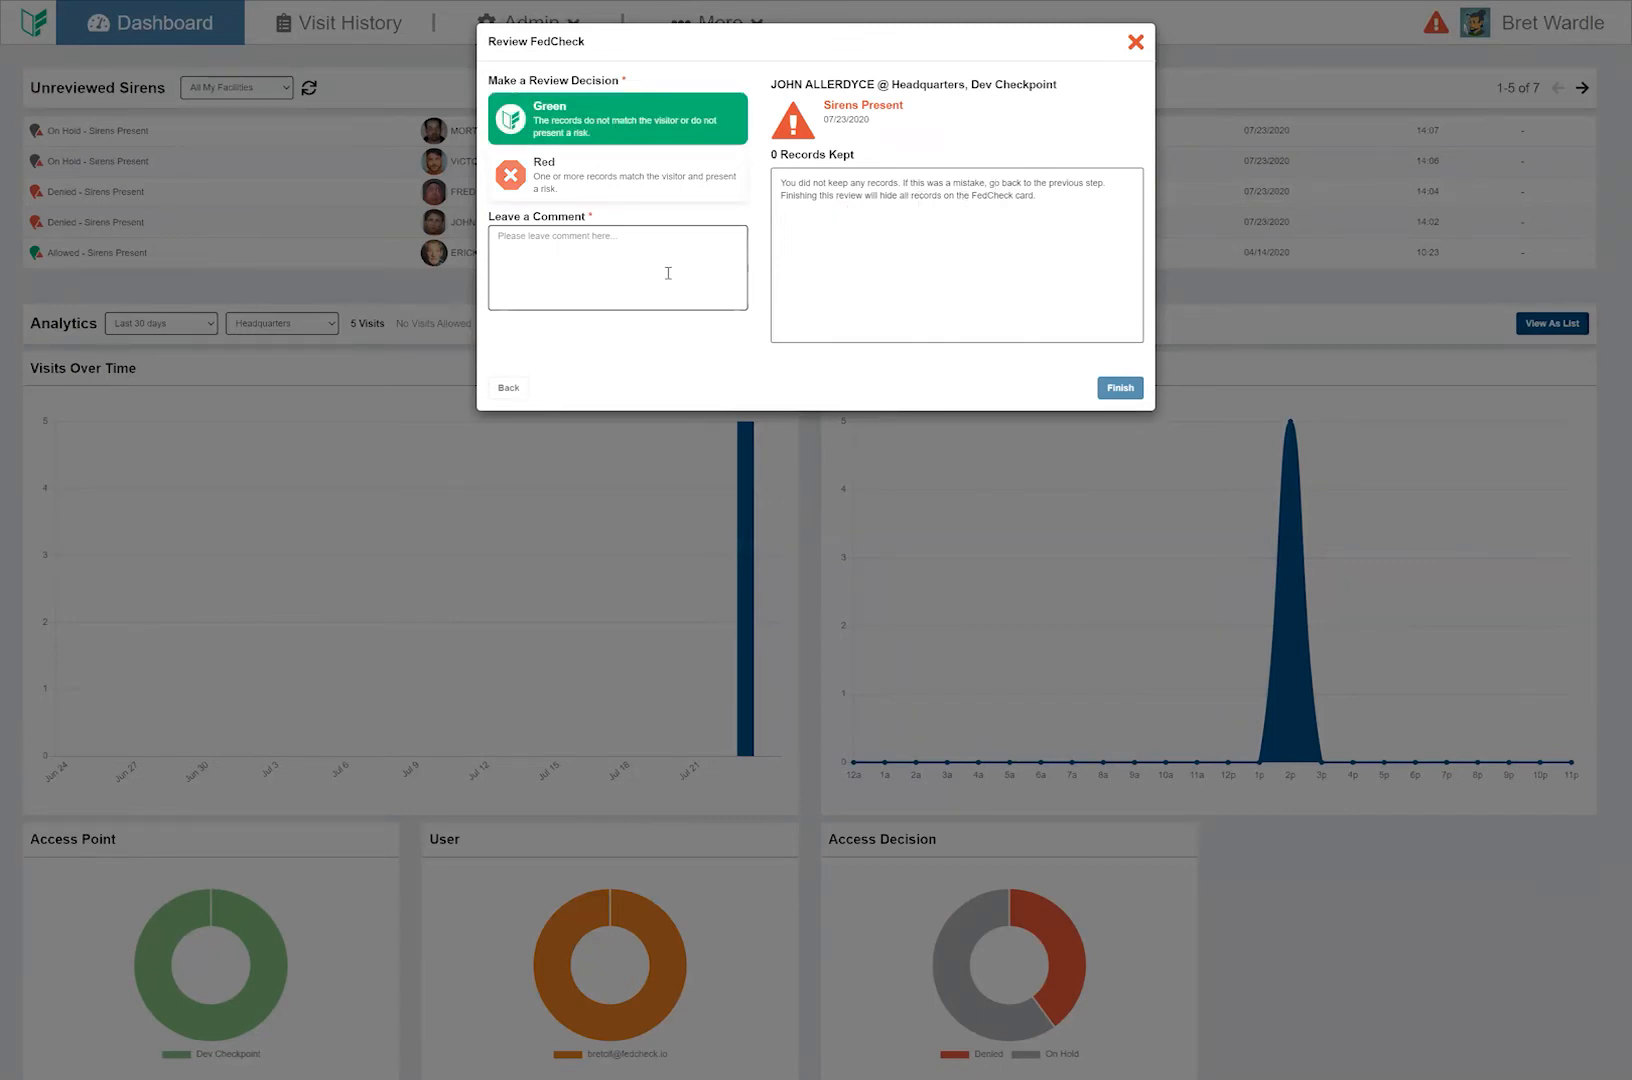
pyautogui.click(667, 273)
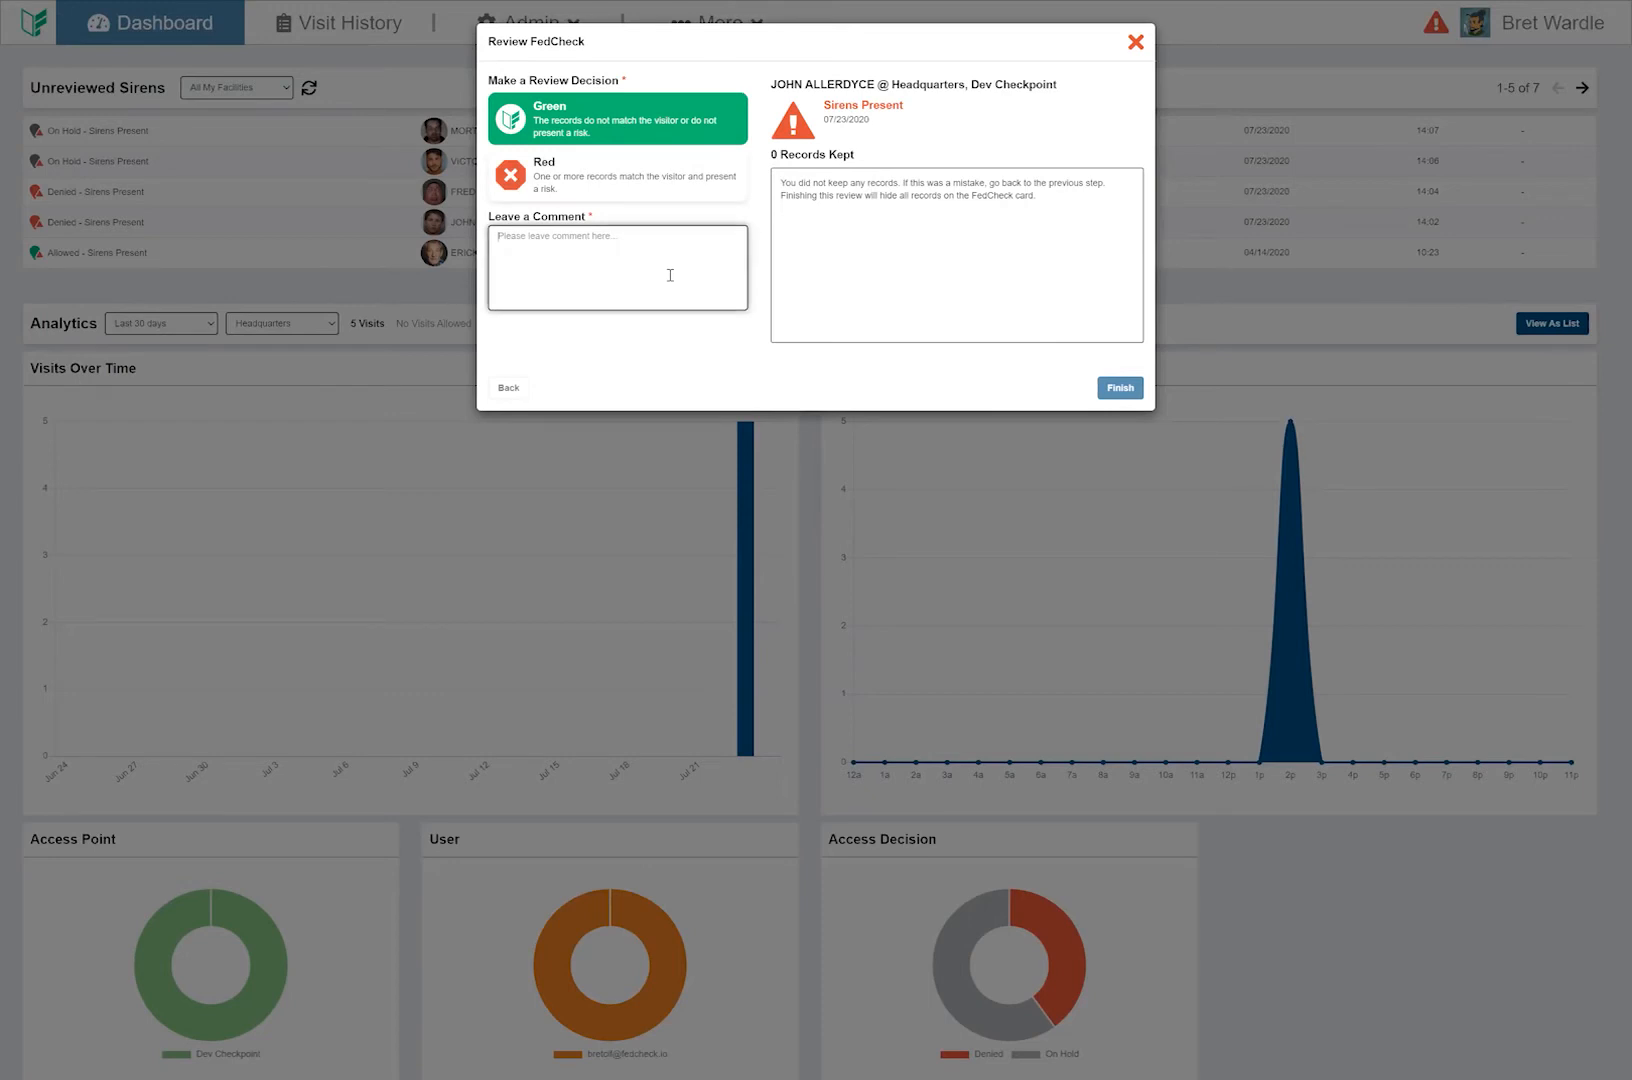
pyautogui.write('No')
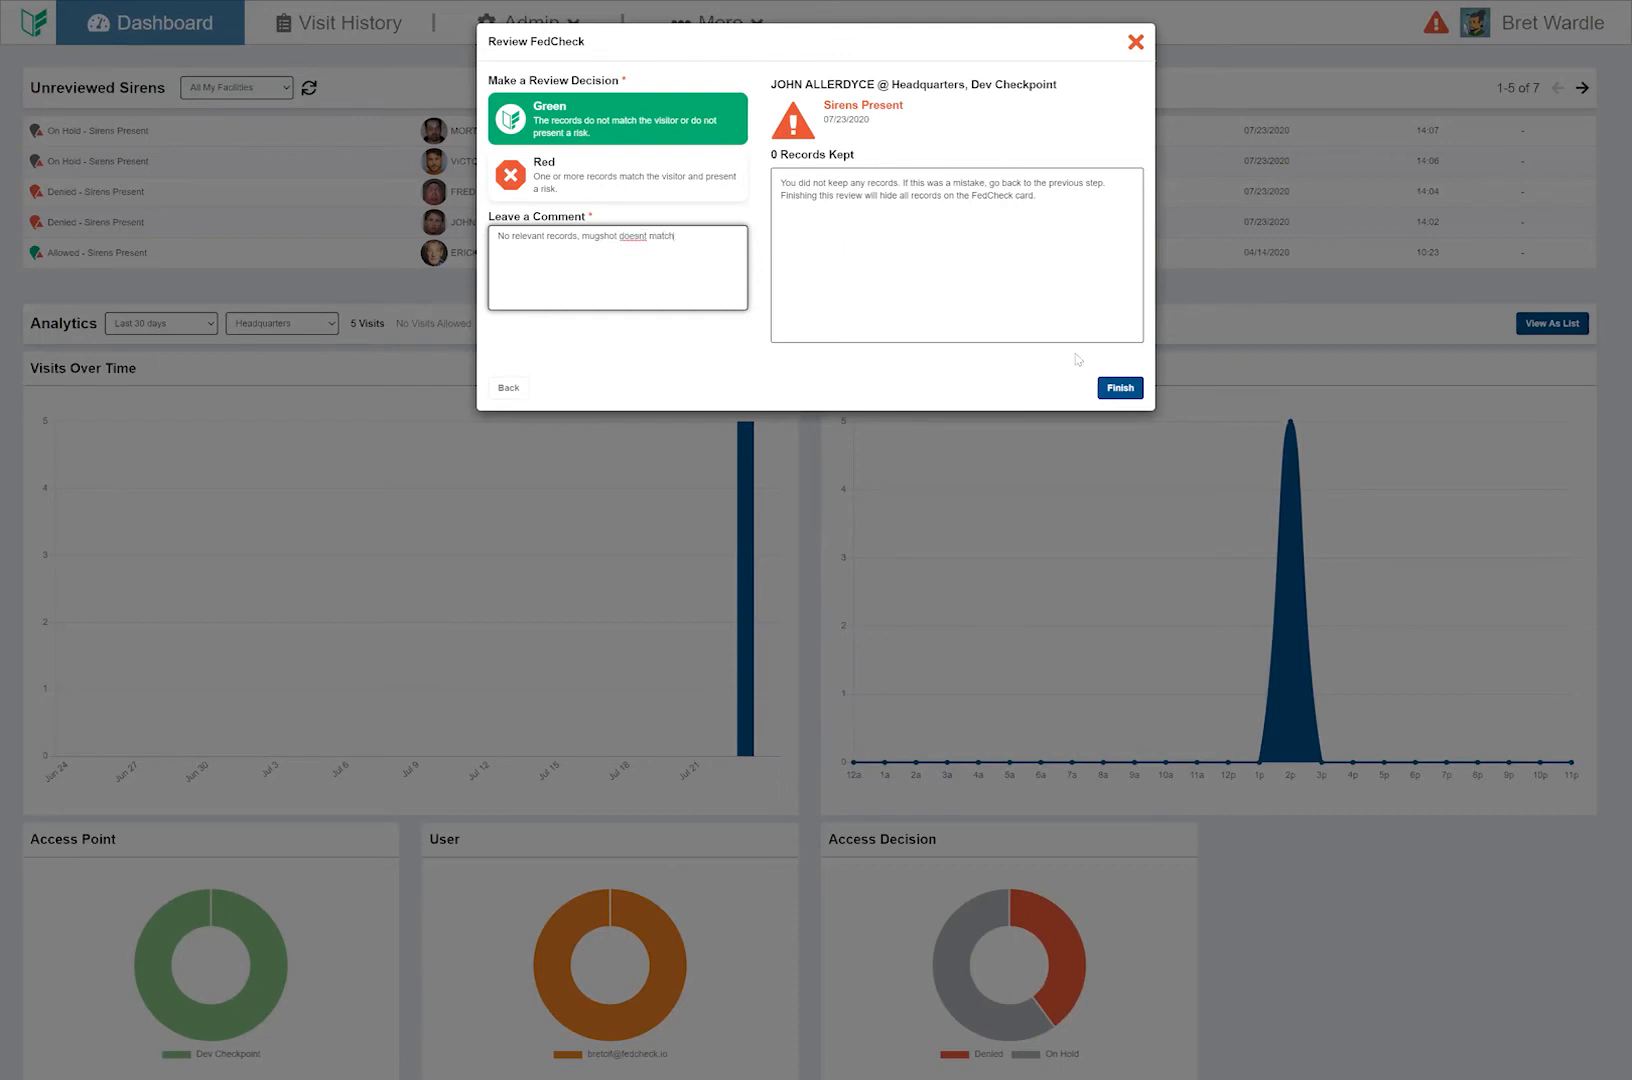
pyautogui.click(1120, 387)
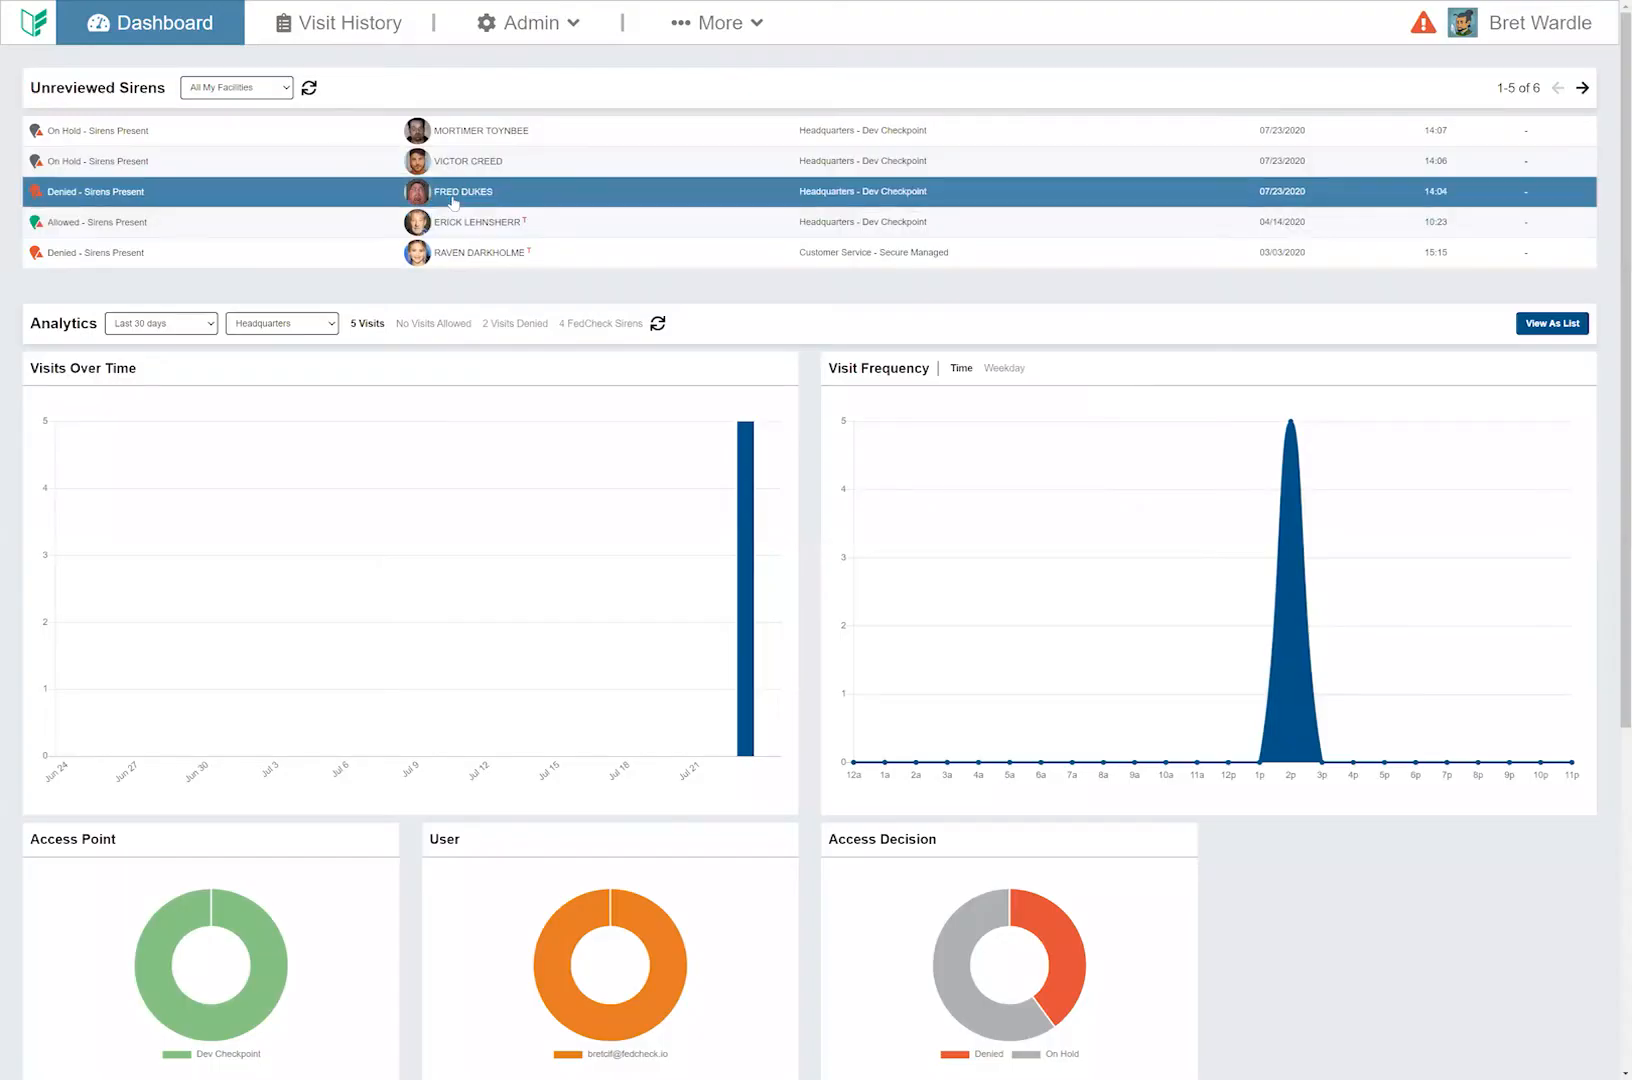
# - Open the 14:02 visit from the visit history and examine its FedCheck review decision and comment
pyautogui.click(355, 28)
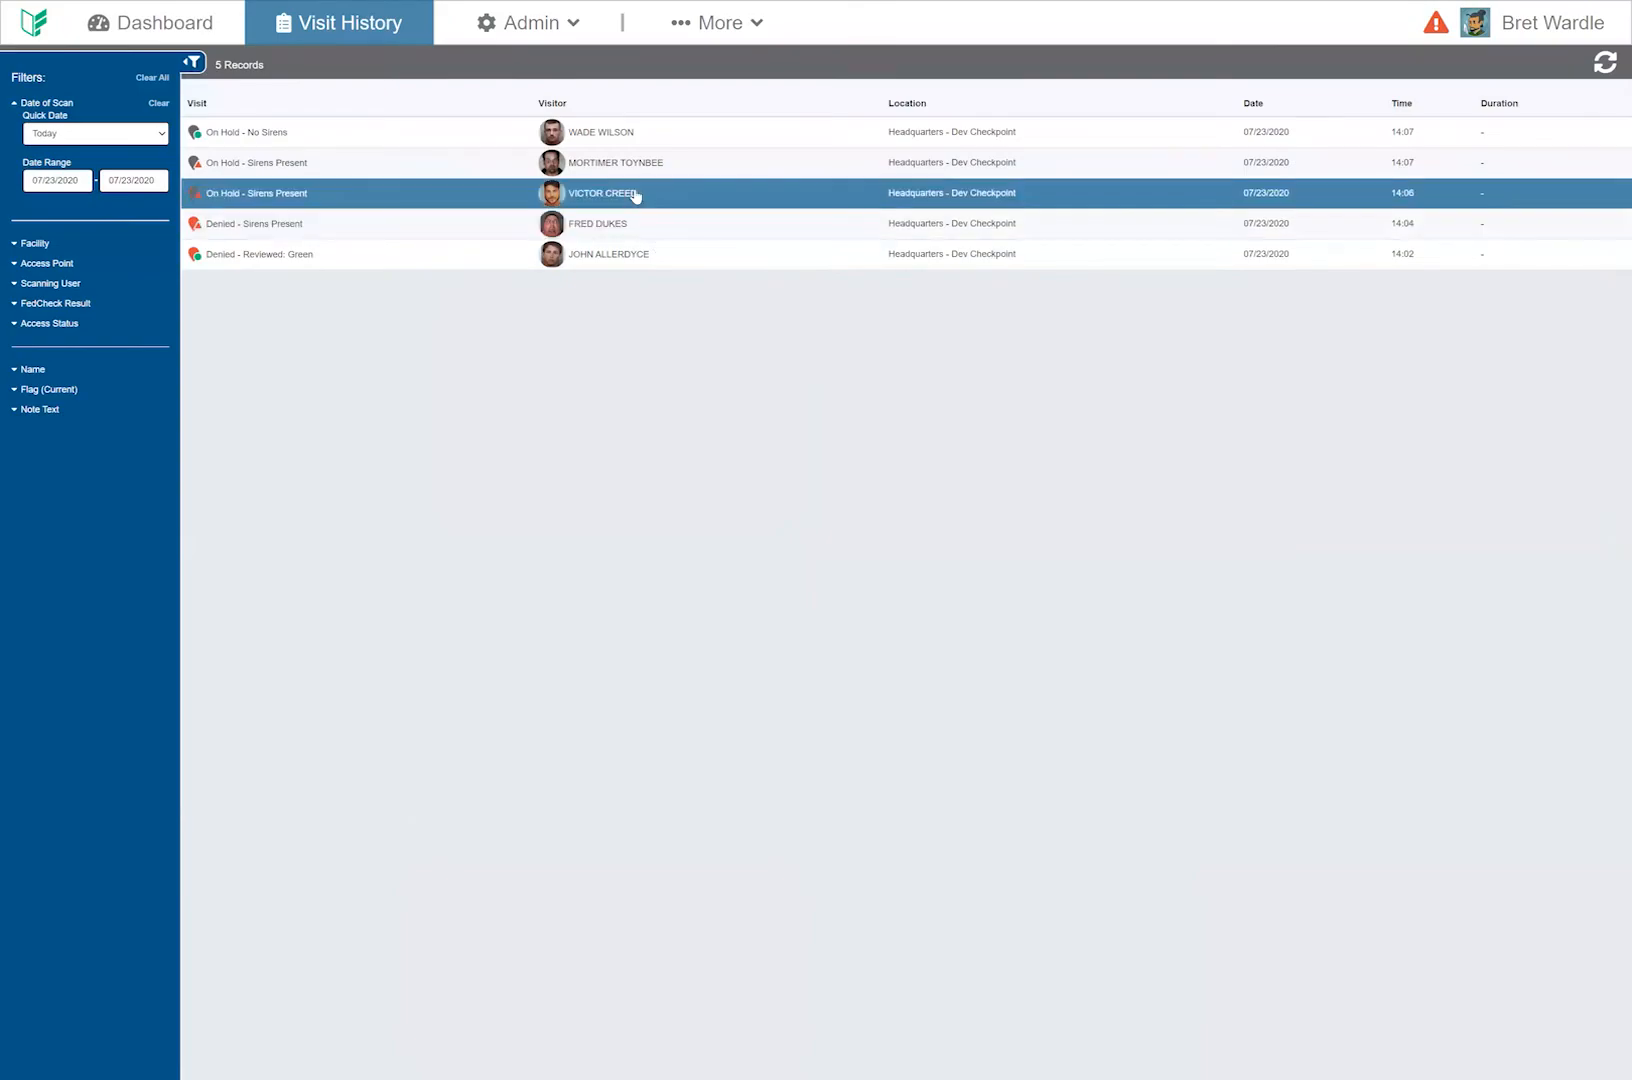
pyautogui.click(645, 256)
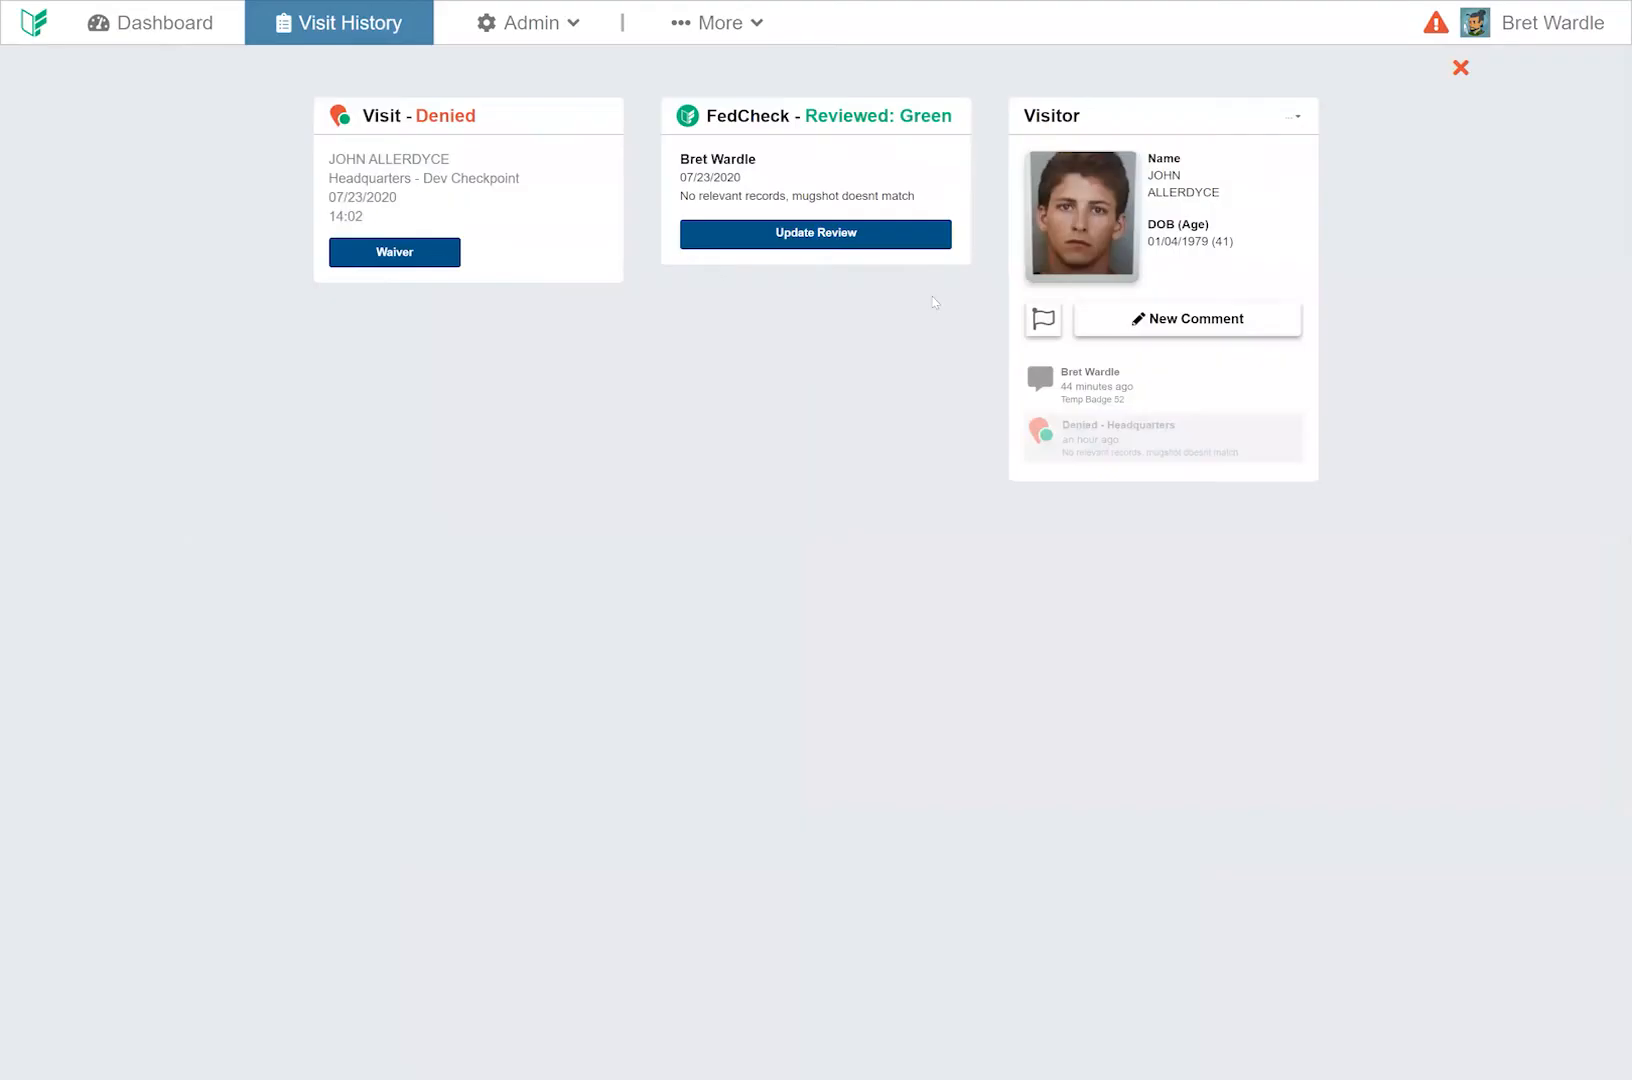
pyautogui.moveTo(957, 115); pyautogui.dragTo(767, 195)
pyautogui.click(893, 195)
# - Begin the FedCheck review for the on-hold 14:07 visit from the dashboard and open its arrest record from the full record list
pyautogui.click(160, 27)
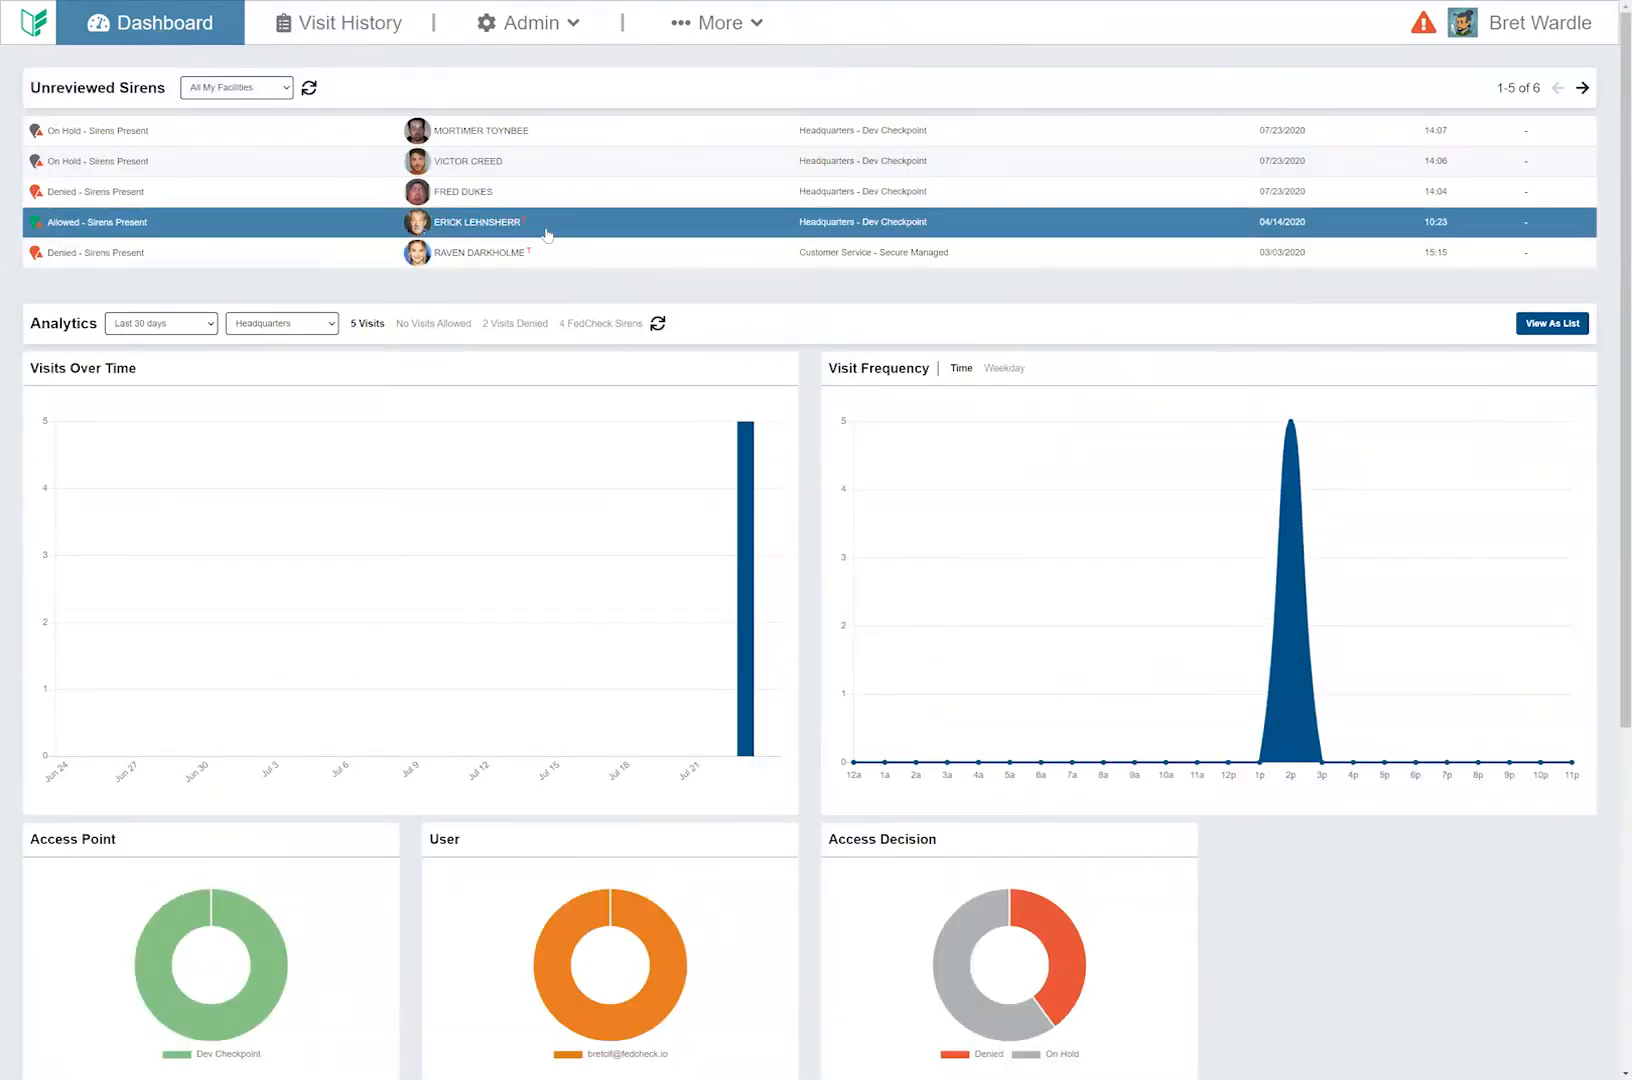
pyautogui.click(505, 132)
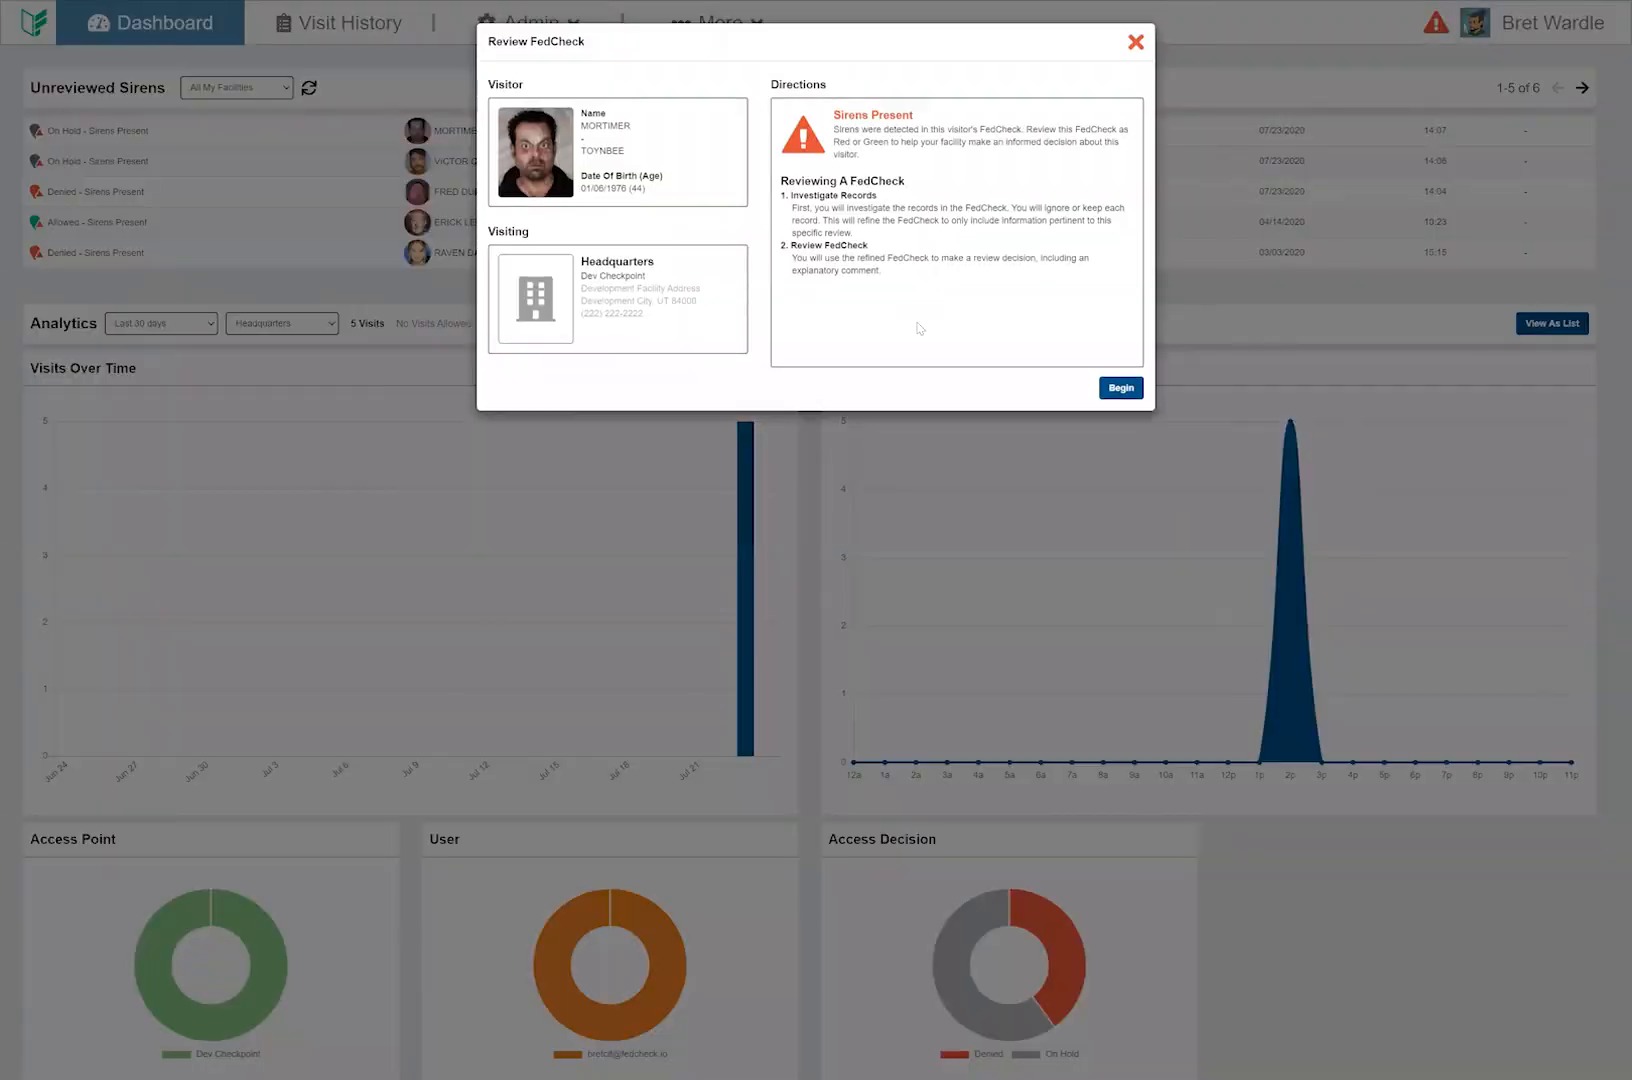
pyautogui.click(1122, 389)
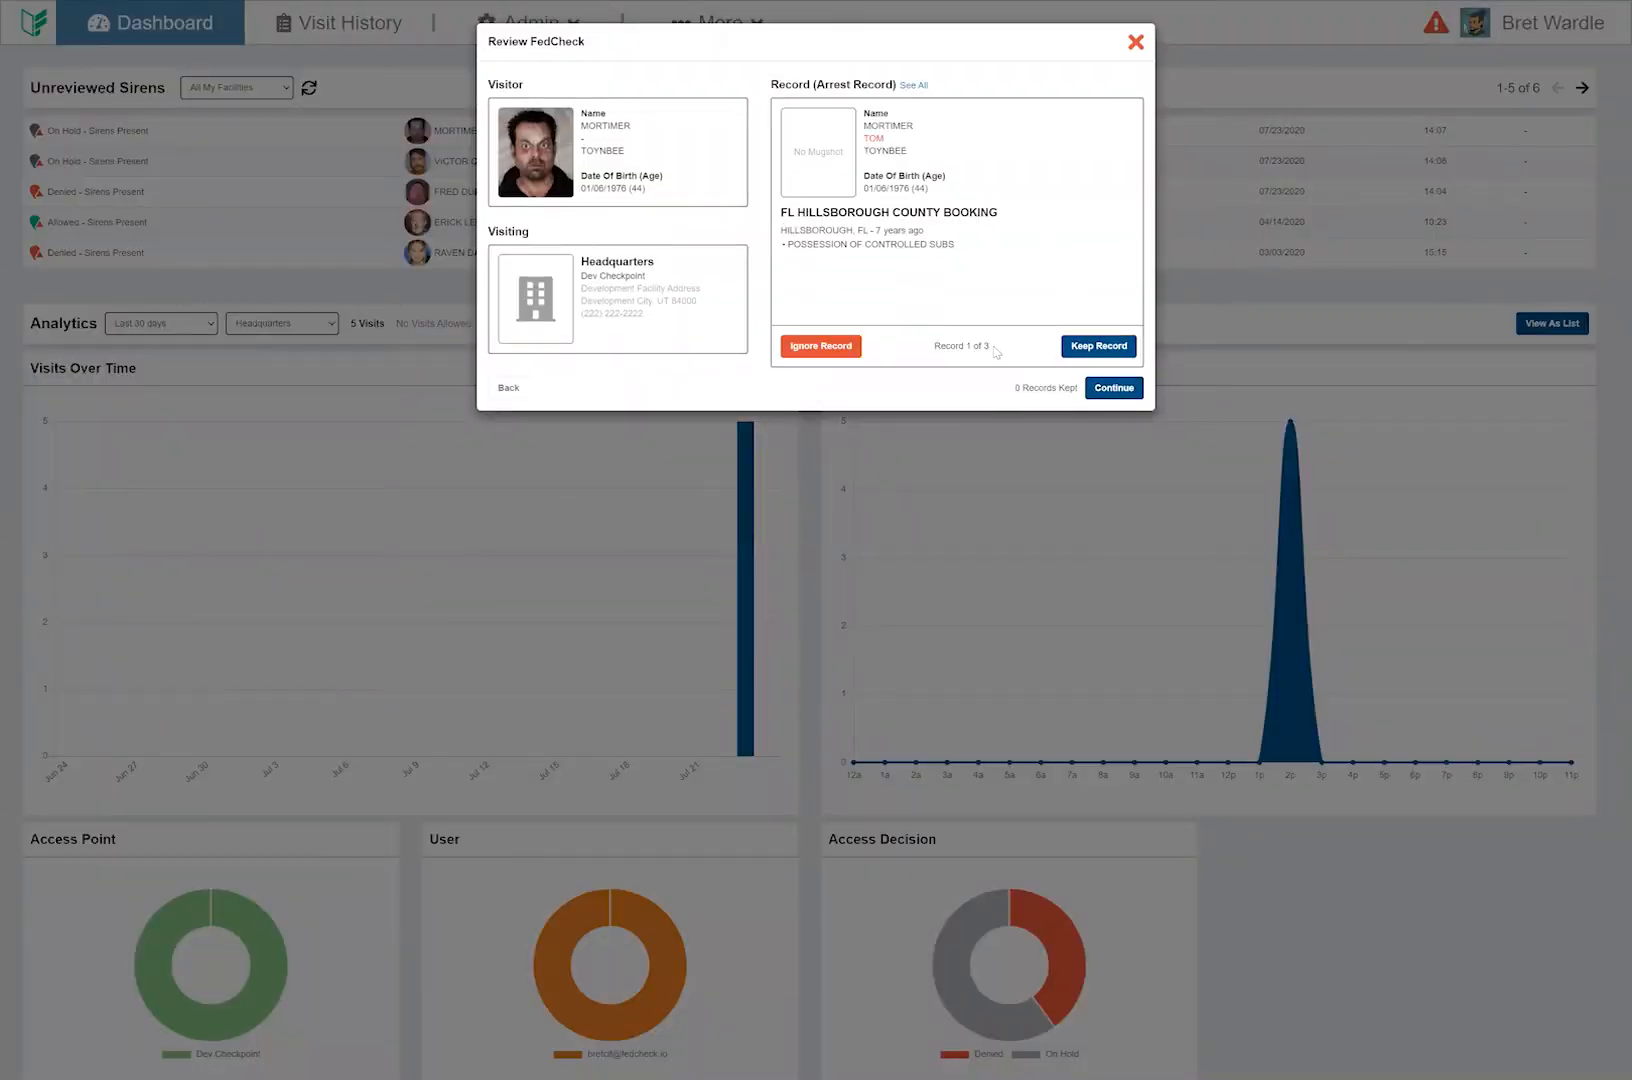
pyautogui.click(916, 87)
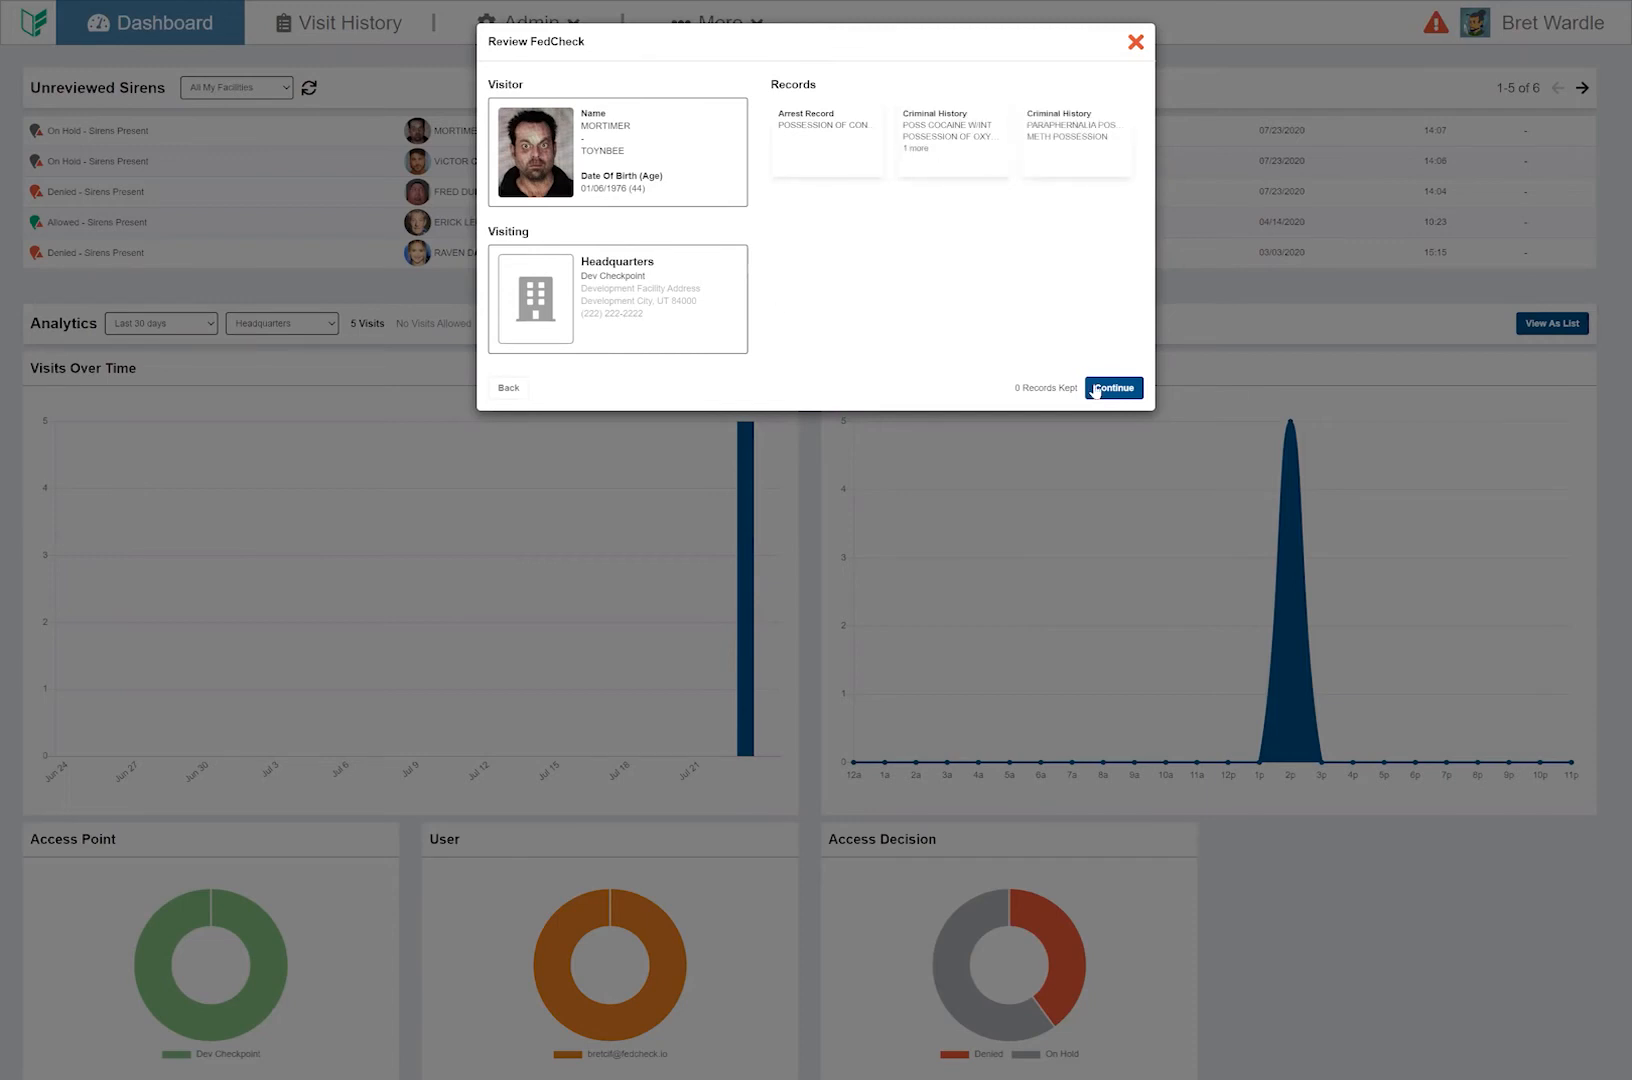
pyautogui.click(826, 128)
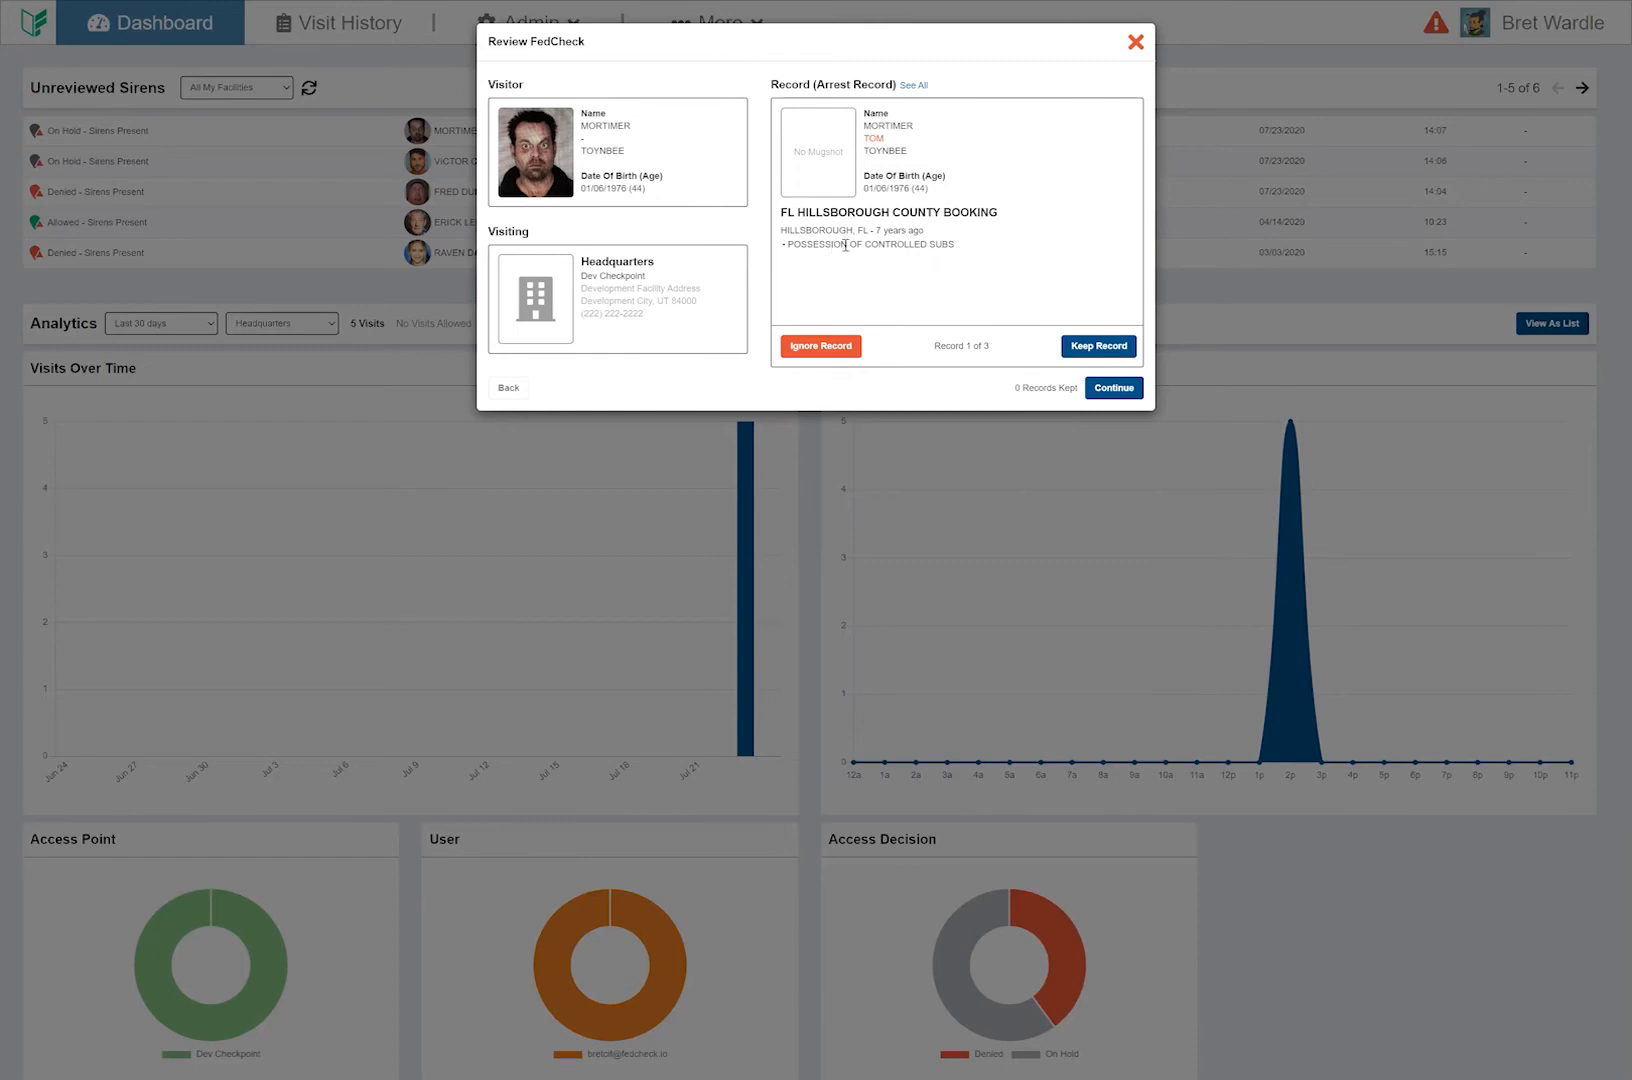
pyautogui.moveTo(968, 248); pyautogui.dragTo(779, 228)
pyautogui.click(1016, 295)
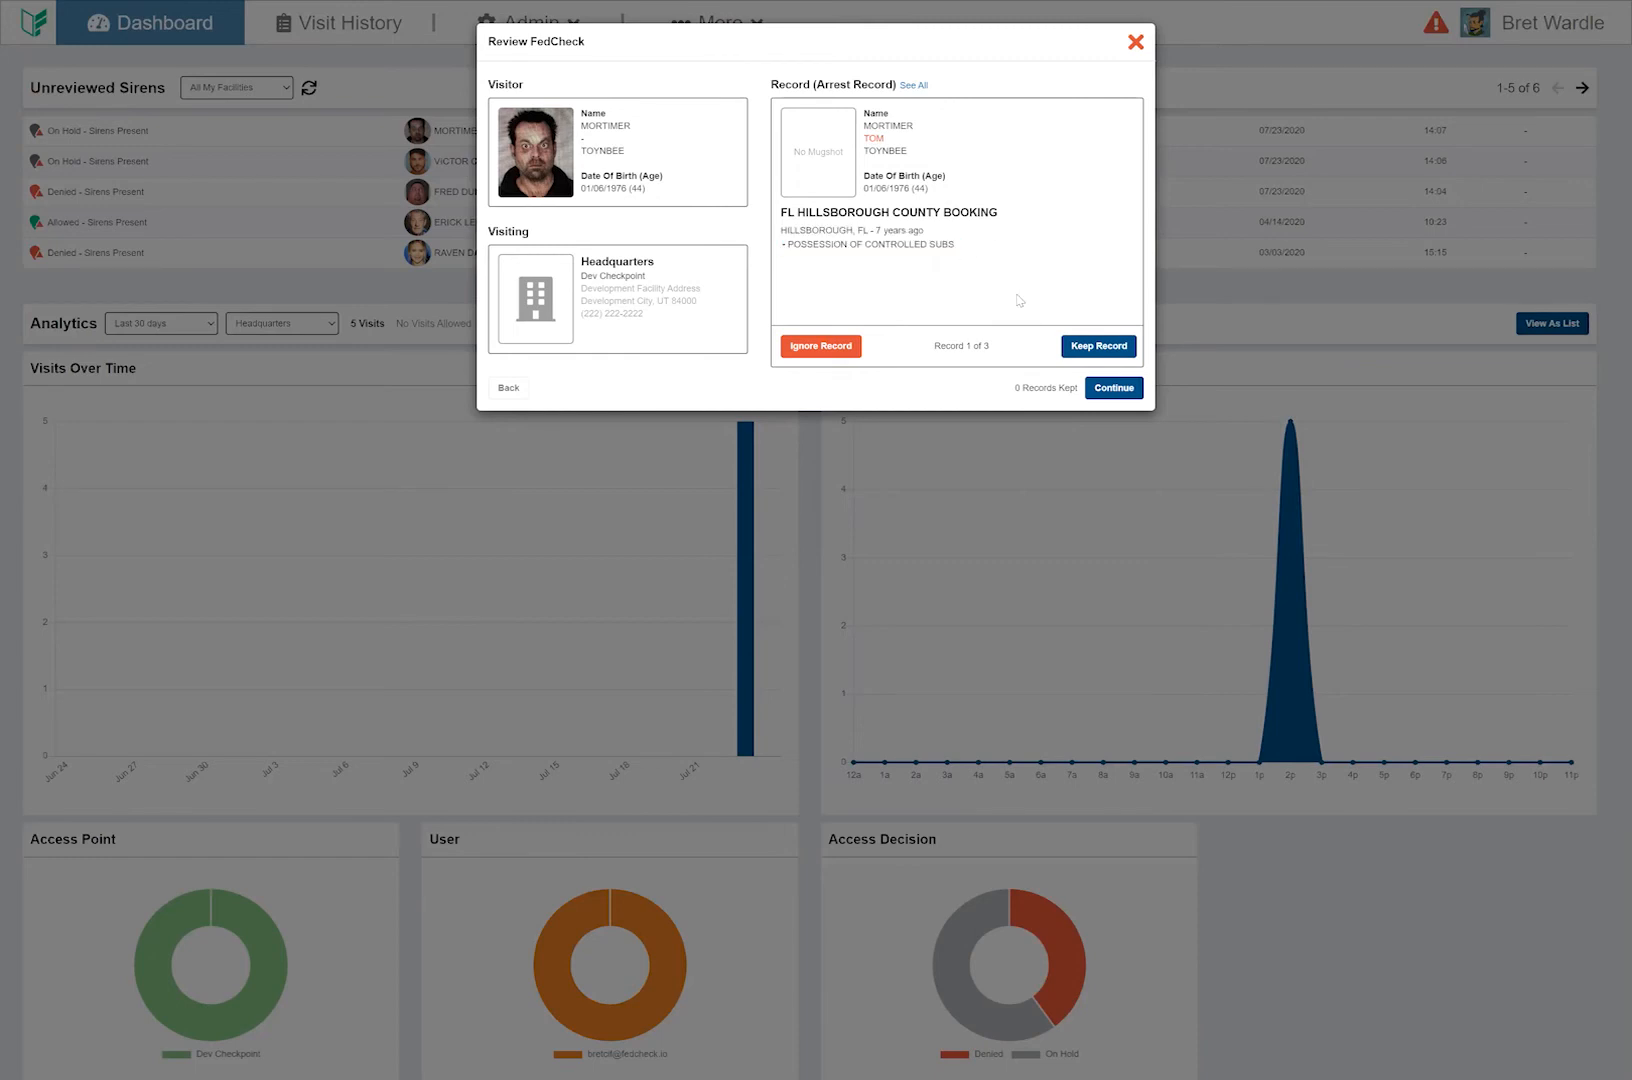
# - Keep the arrest record and both criminal history records in the review
pyautogui.click(1100, 352)
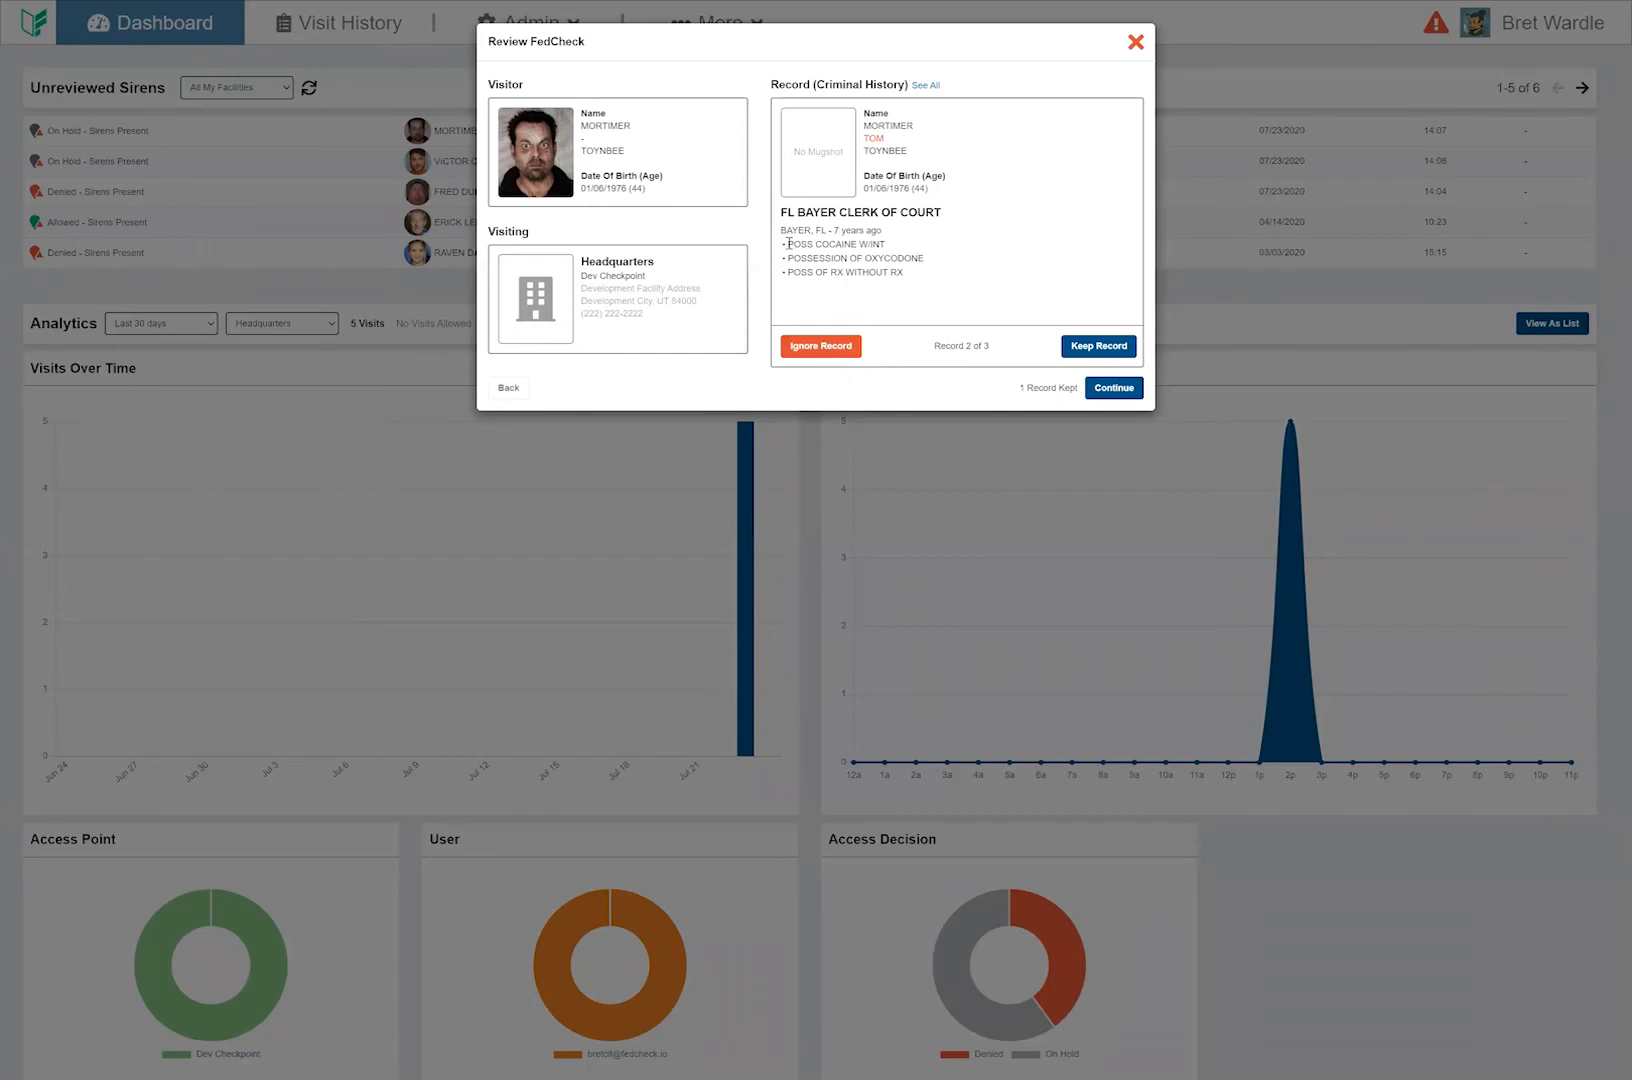
pyautogui.moveTo(789, 244); pyautogui.dragTo(965, 281)
pyautogui.click(965, 281)
pyautogui.click(1085, 348)
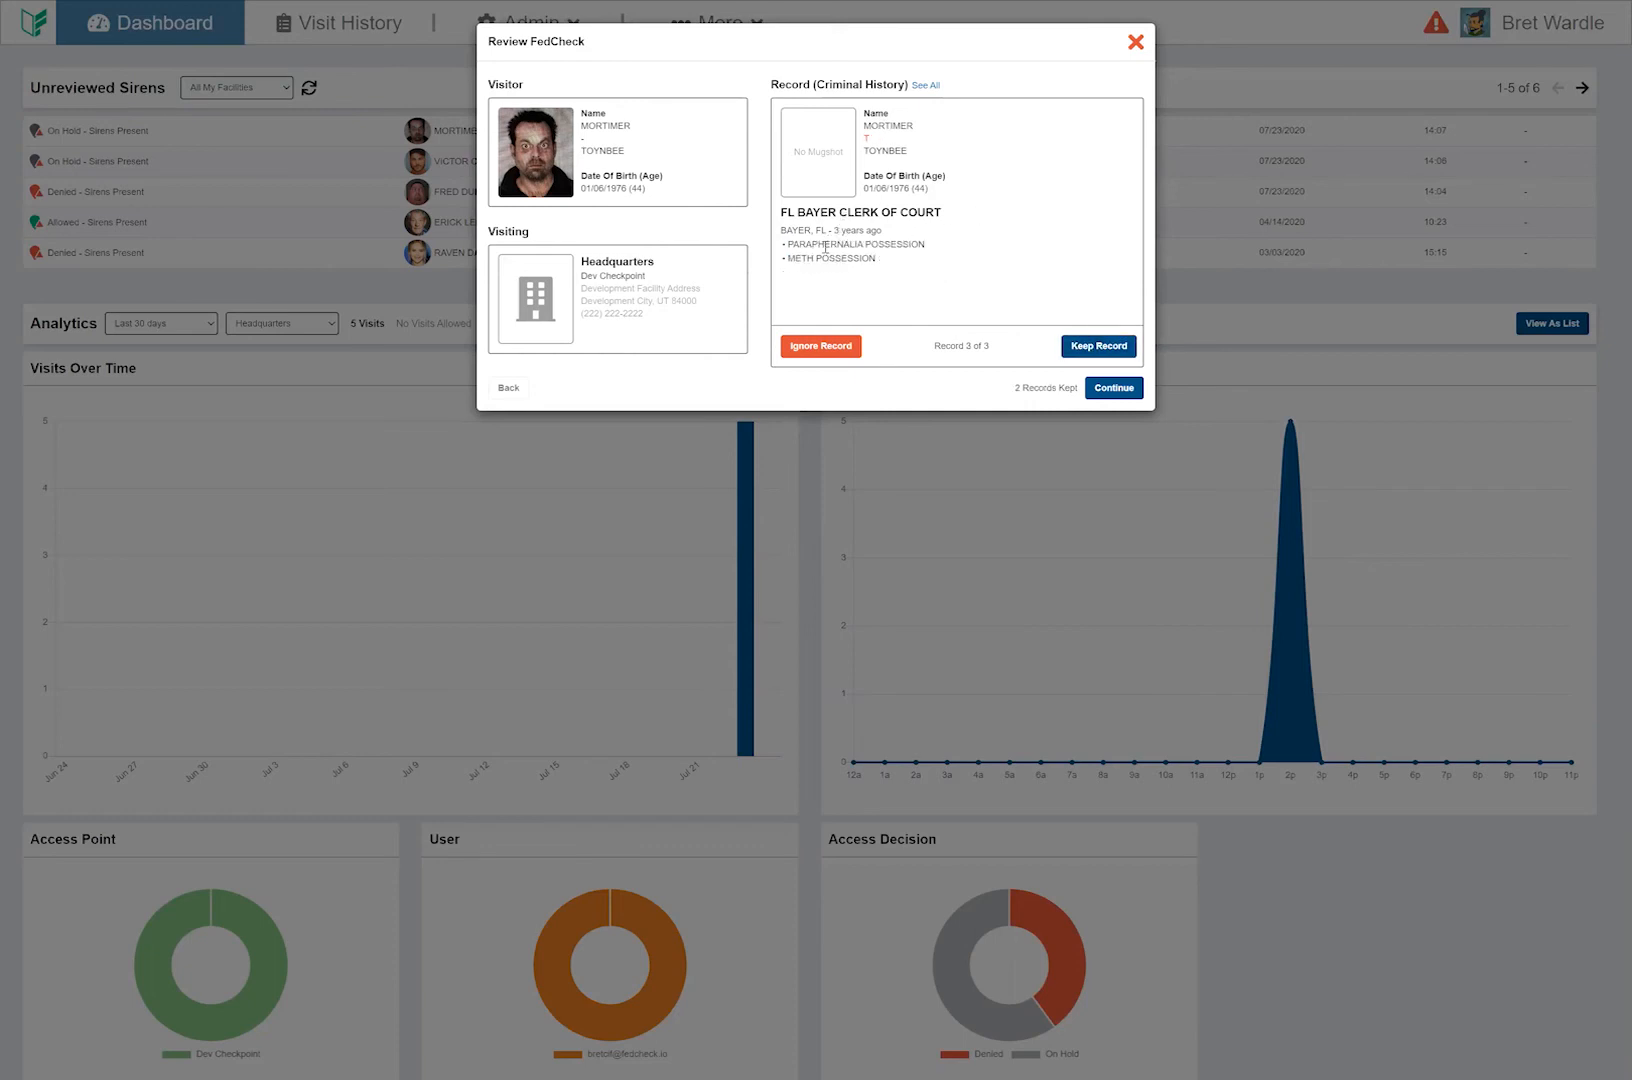
pyautogui.click(1105, 344)
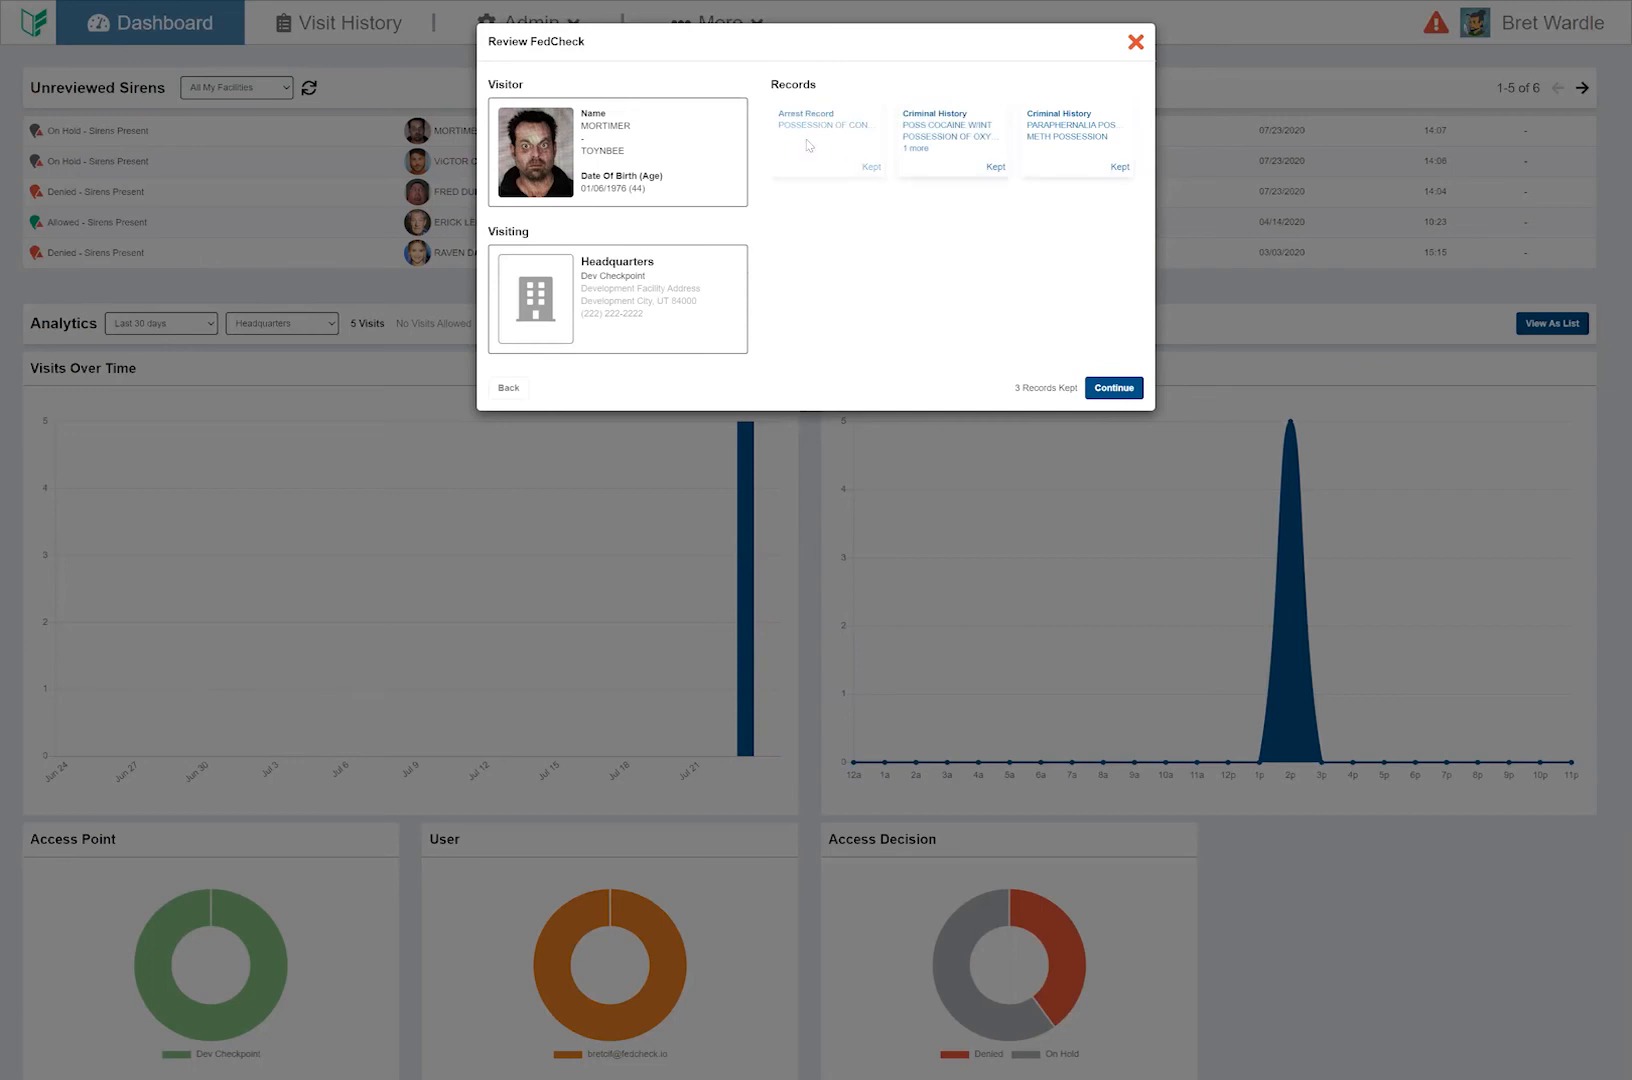
# - Reopen each of the three kept records from the full record list to recheck their details
pyautogui.click(808, 145)
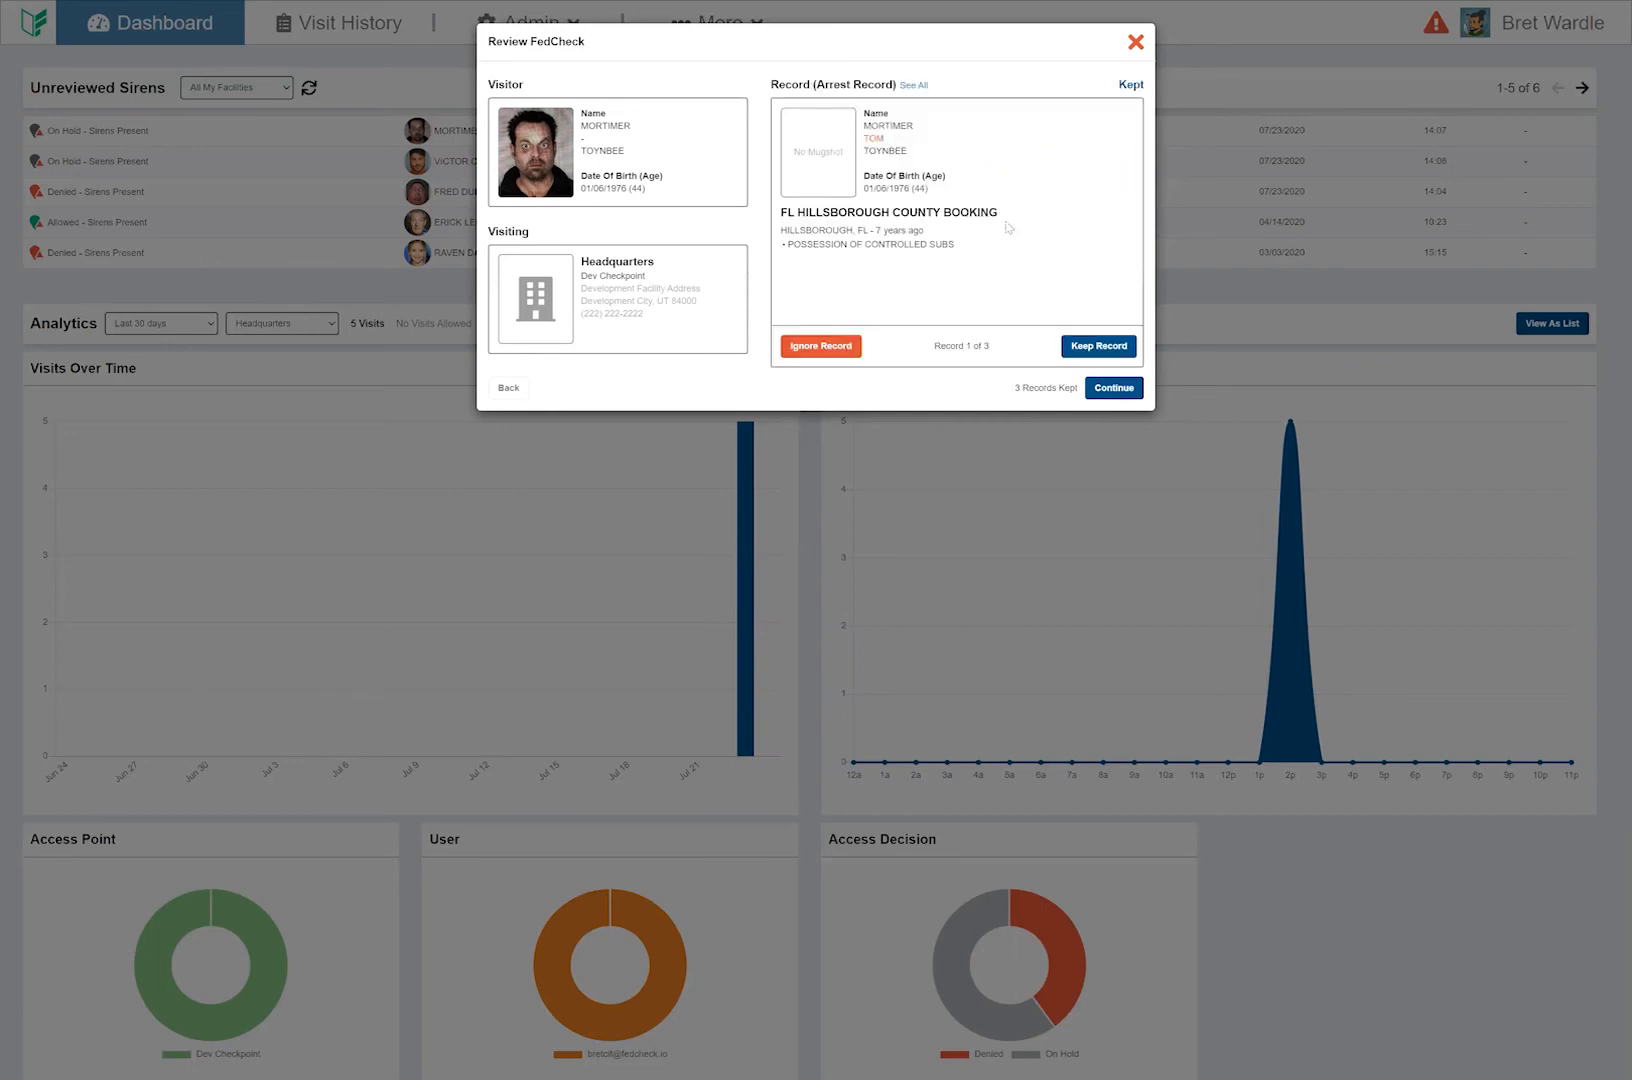
pyautogui.click(916, 86)
pyautogui.click(946, 146)
pyautogui.click(934, 89)
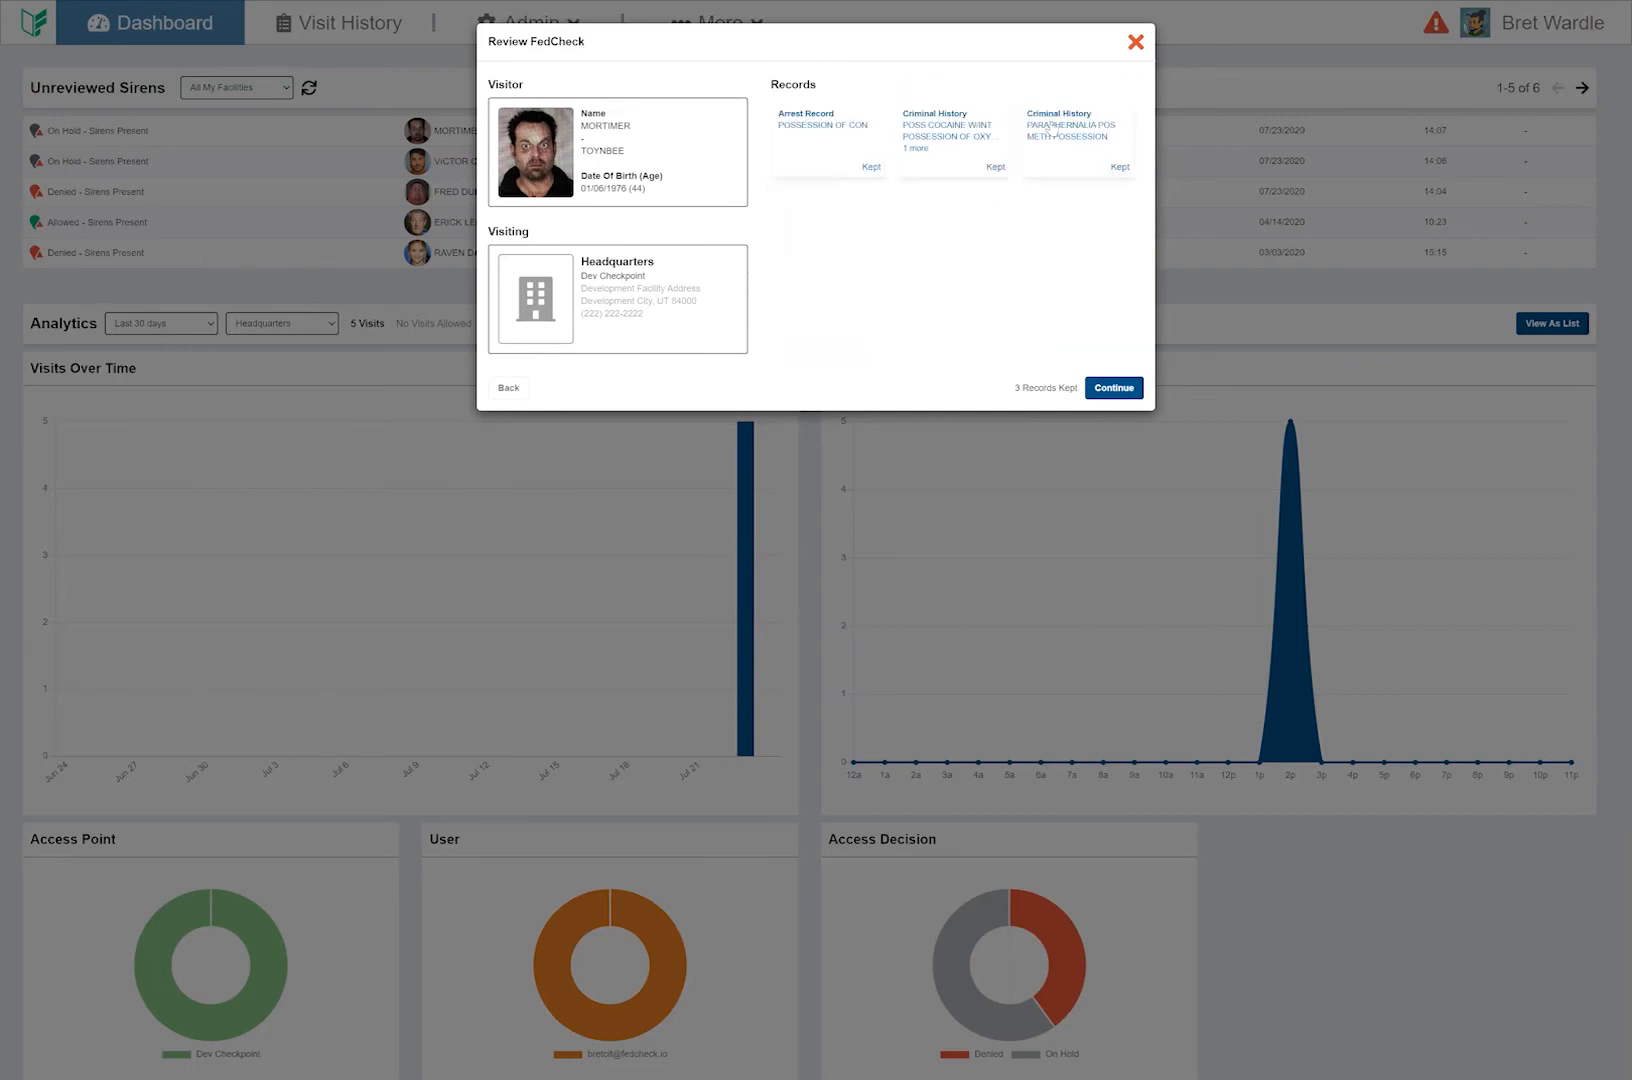
pyautogui.click(1060, 130)
pyautogui.click(930, 89)
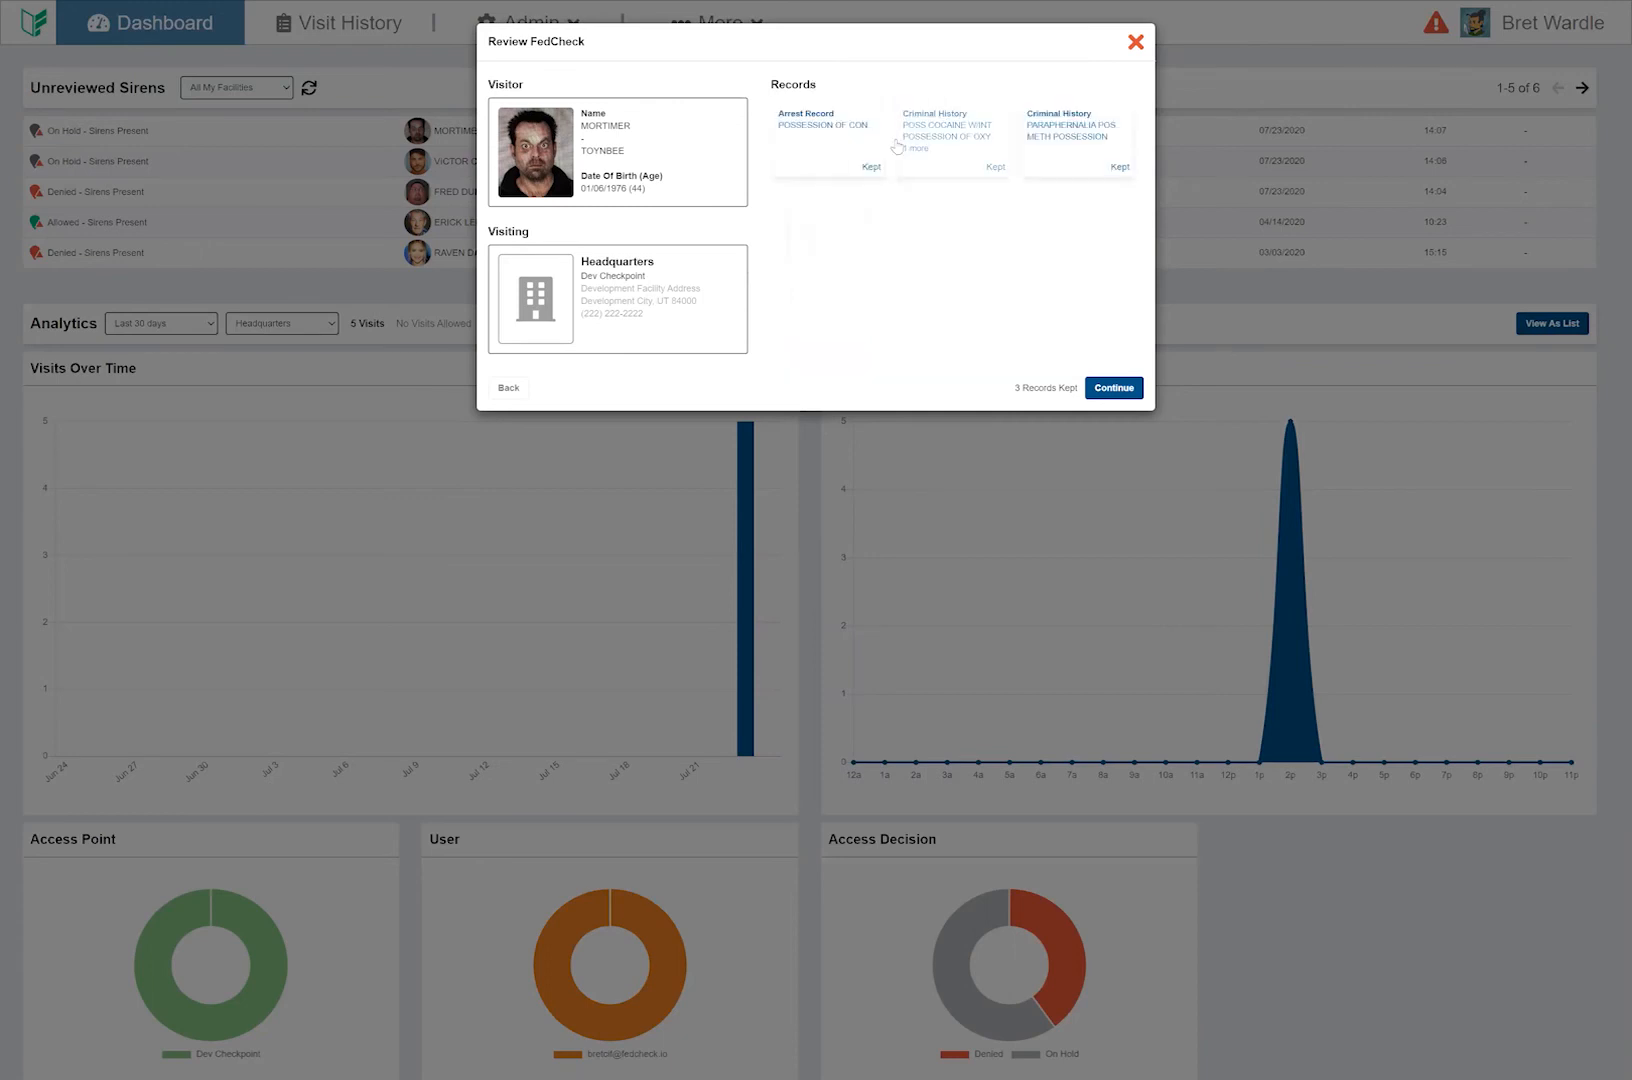
pyautogui.click(840, 144)
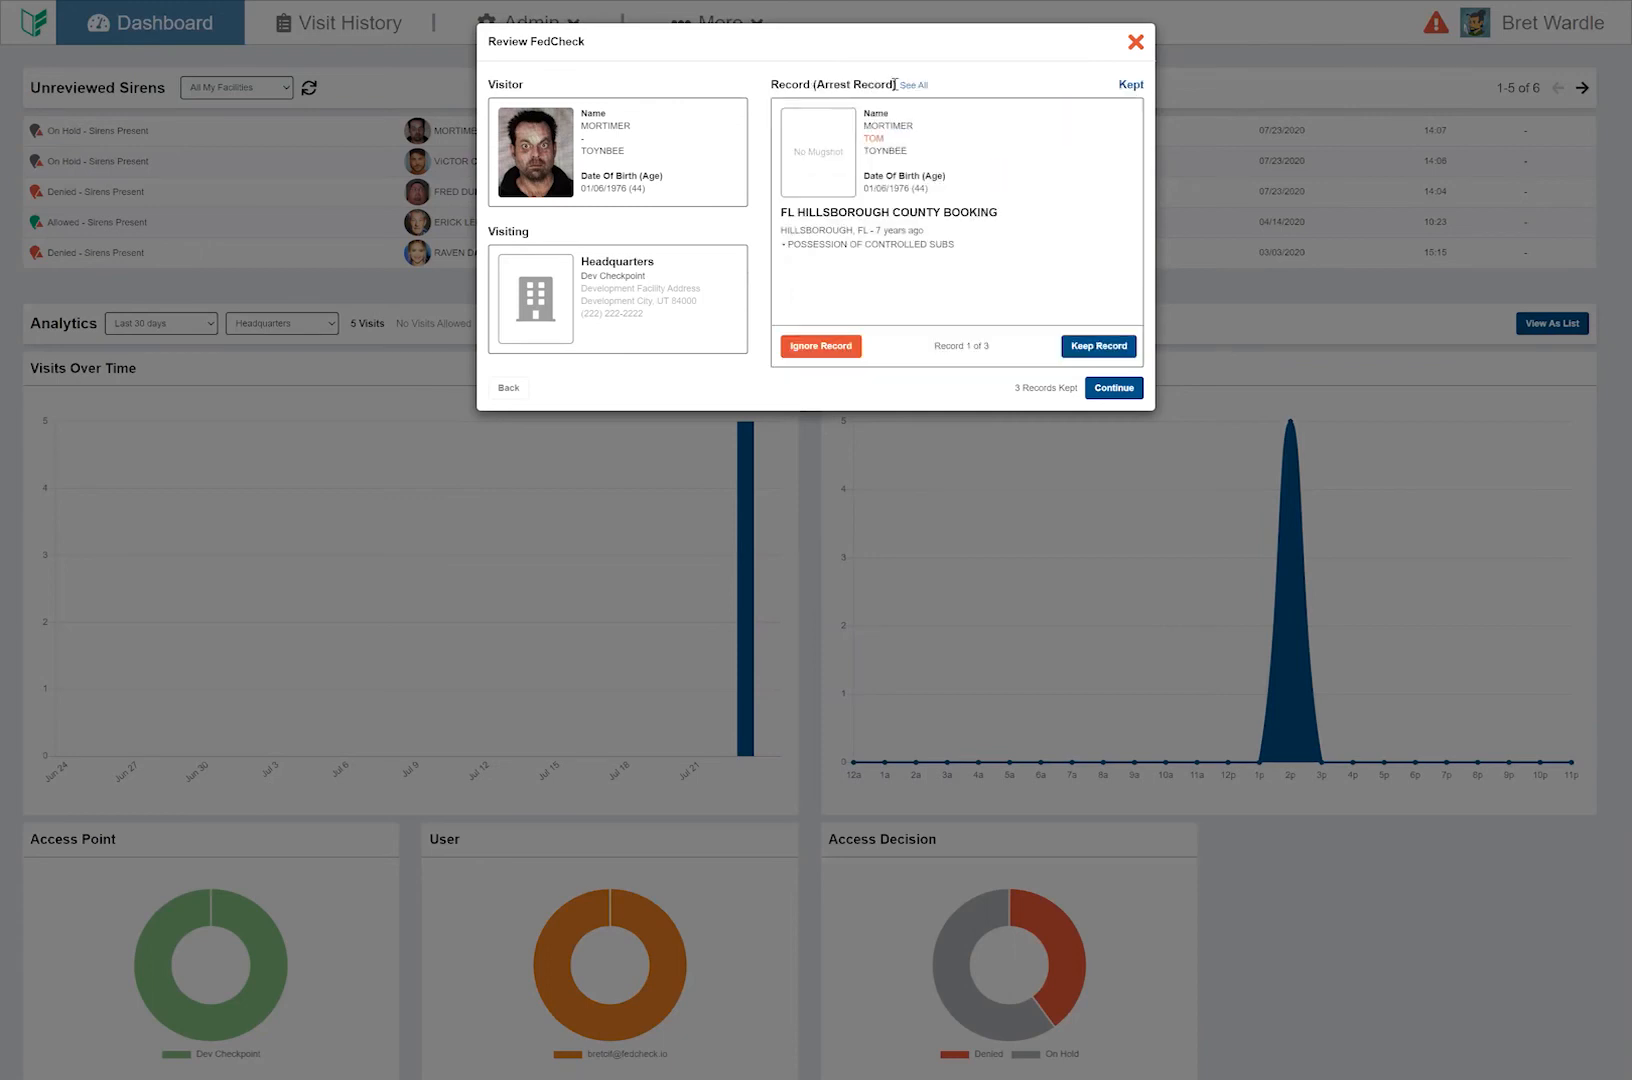
# - Finish the review with a Red decision and the comment "Multiple Drug Charges, not allowed in facility"
pyautogui.click(1120, 387)
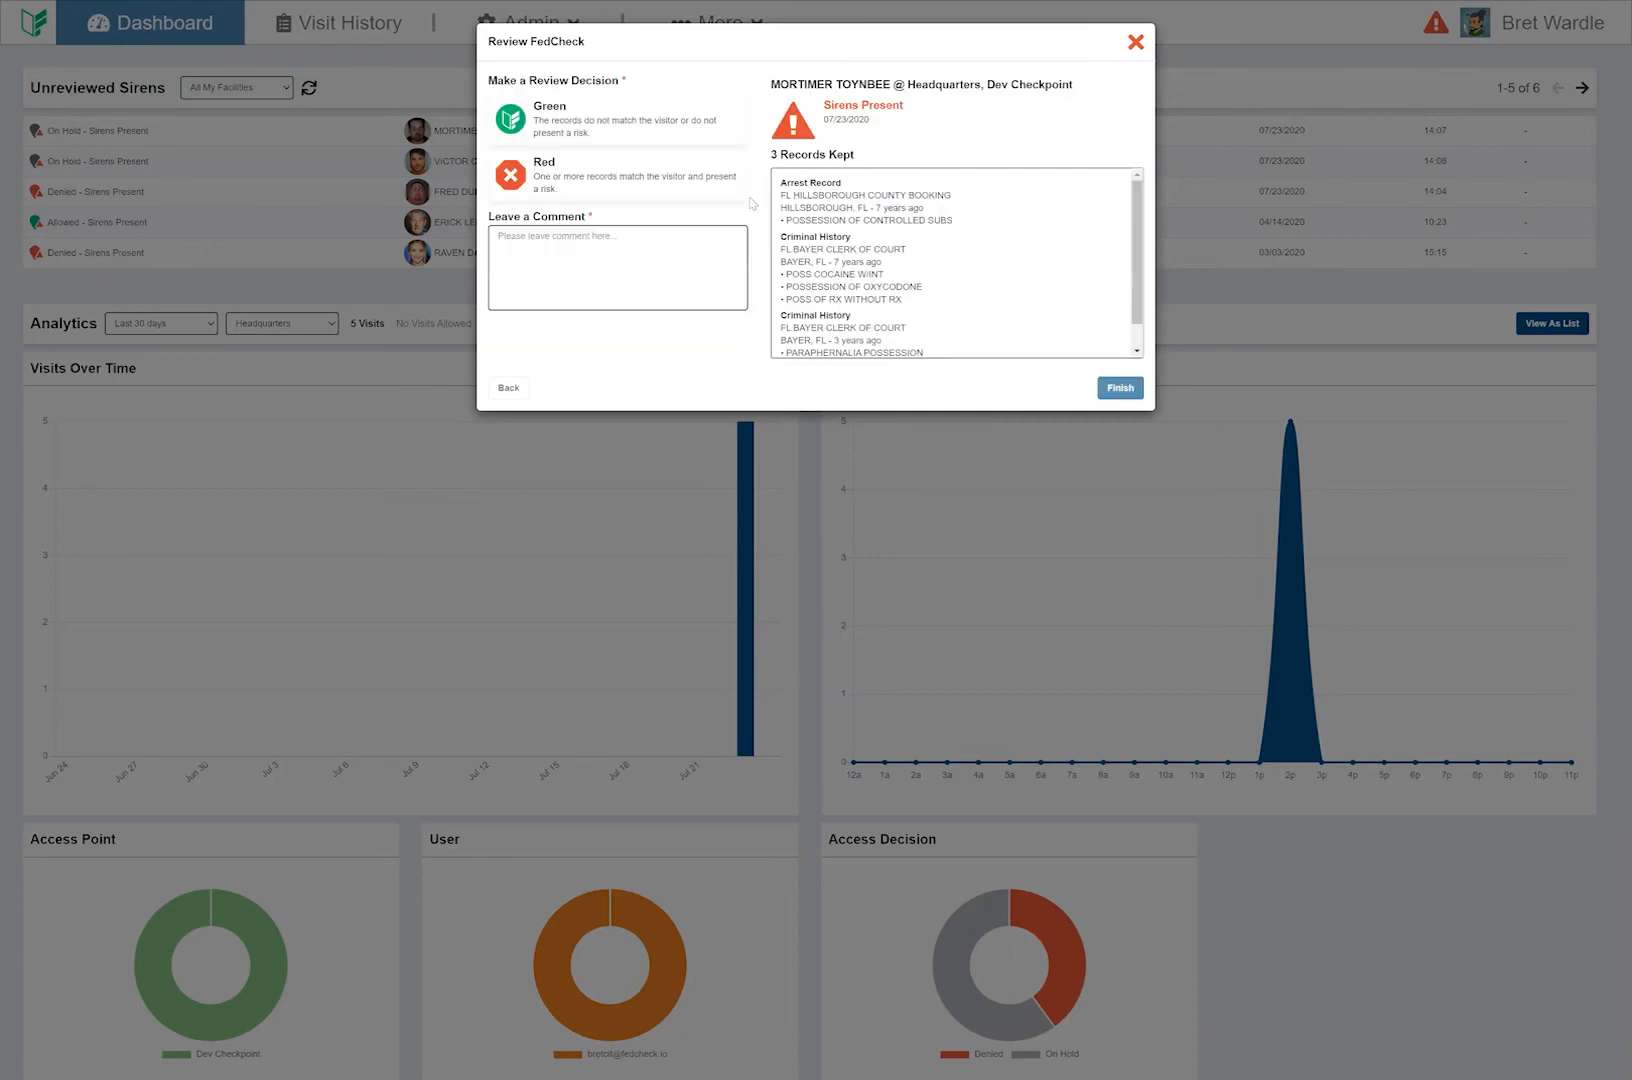
pyautogui.click(634, 179)
pyautogui.click(619, 244)
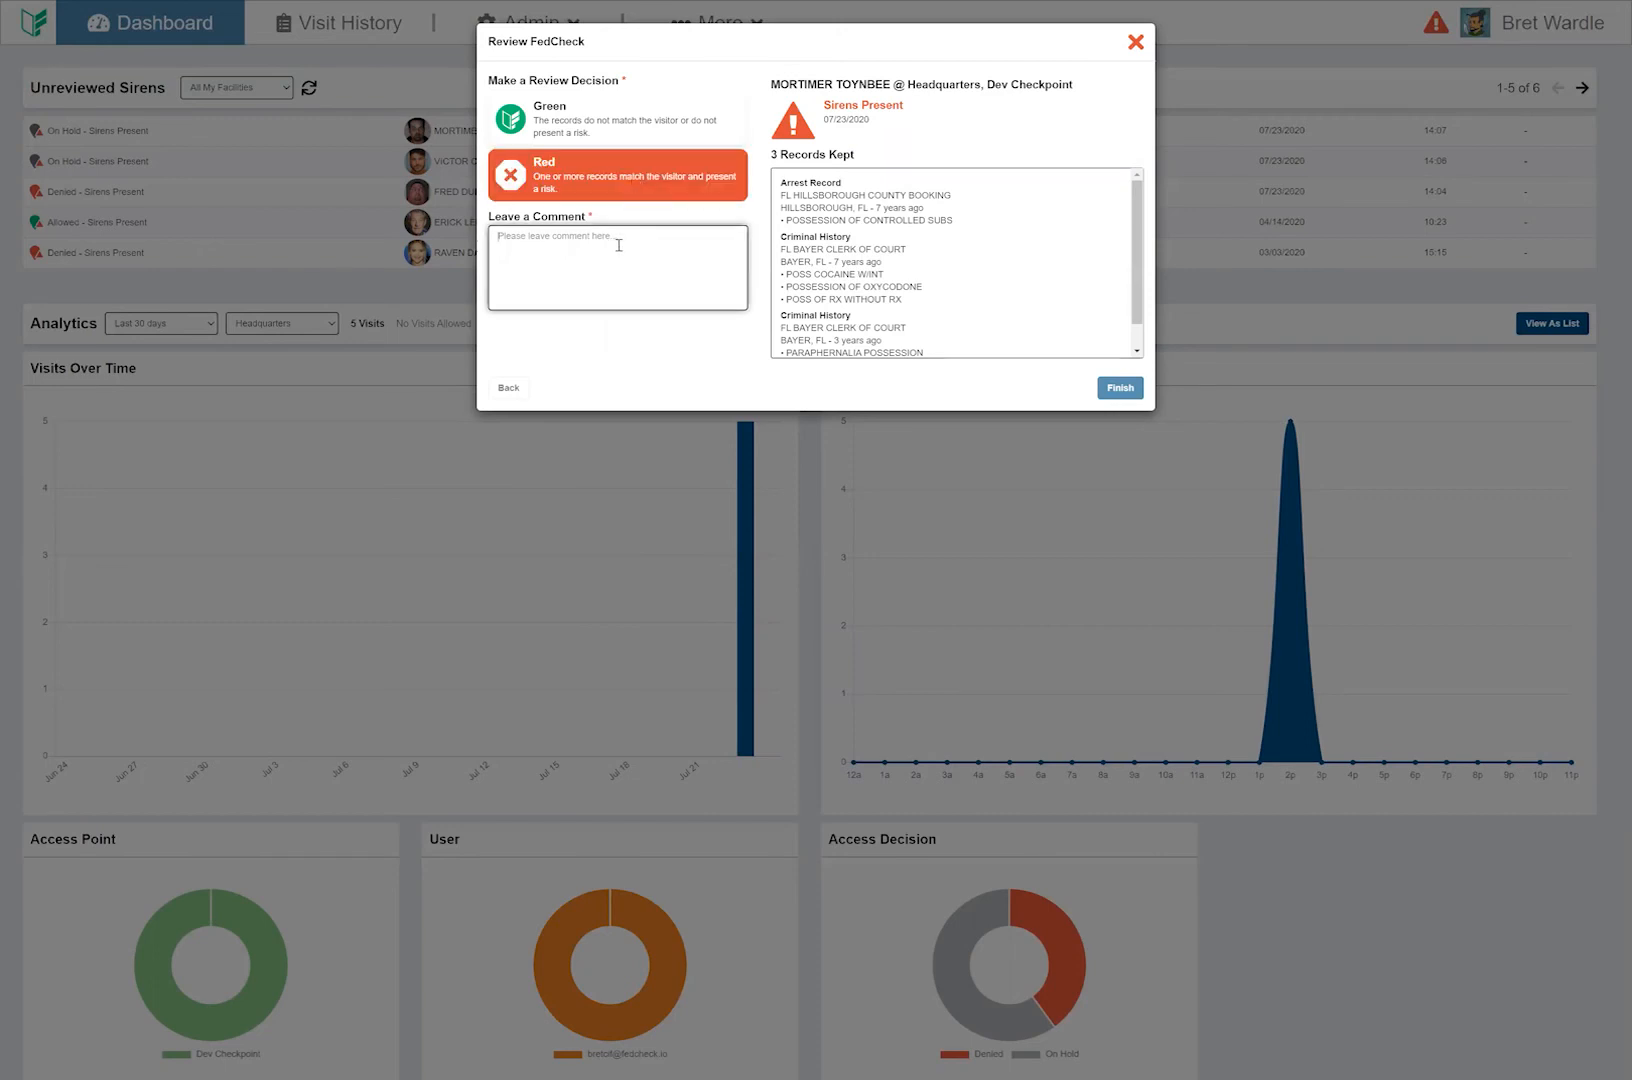
pyautogui.write('Multiple')
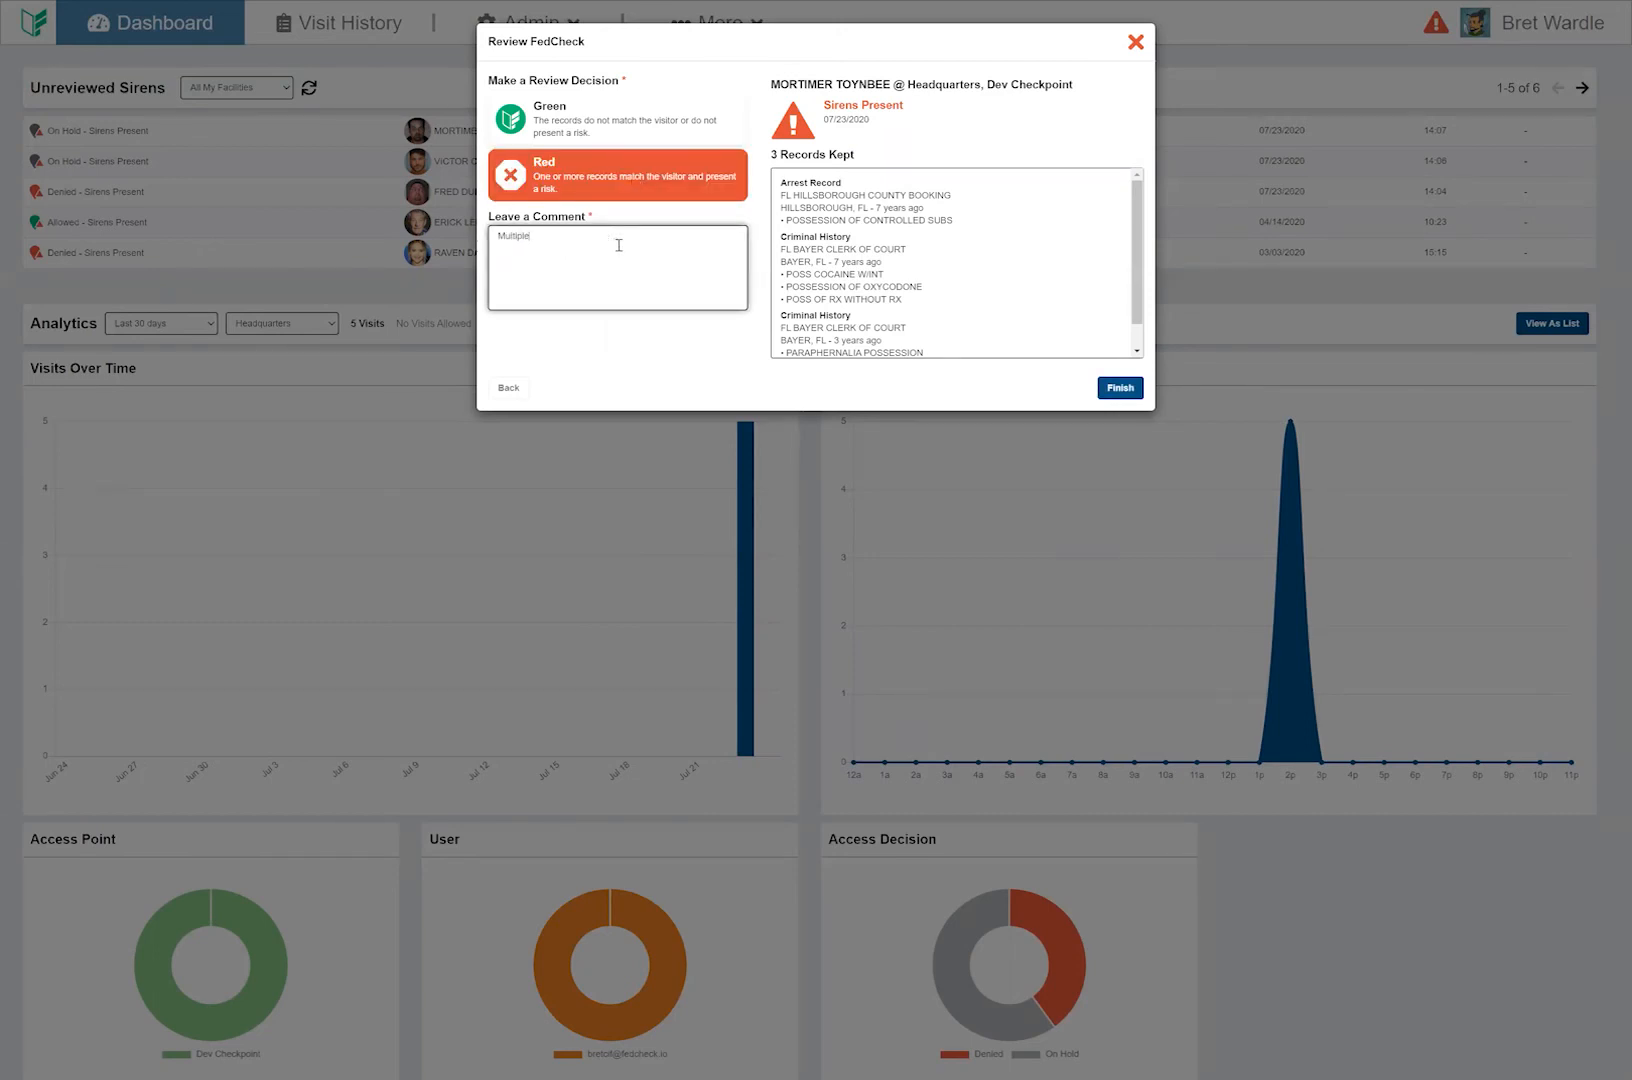
pyautogui.write(' Drug Charges, not allowed in facility')
pyautogui.click(1128, 391)
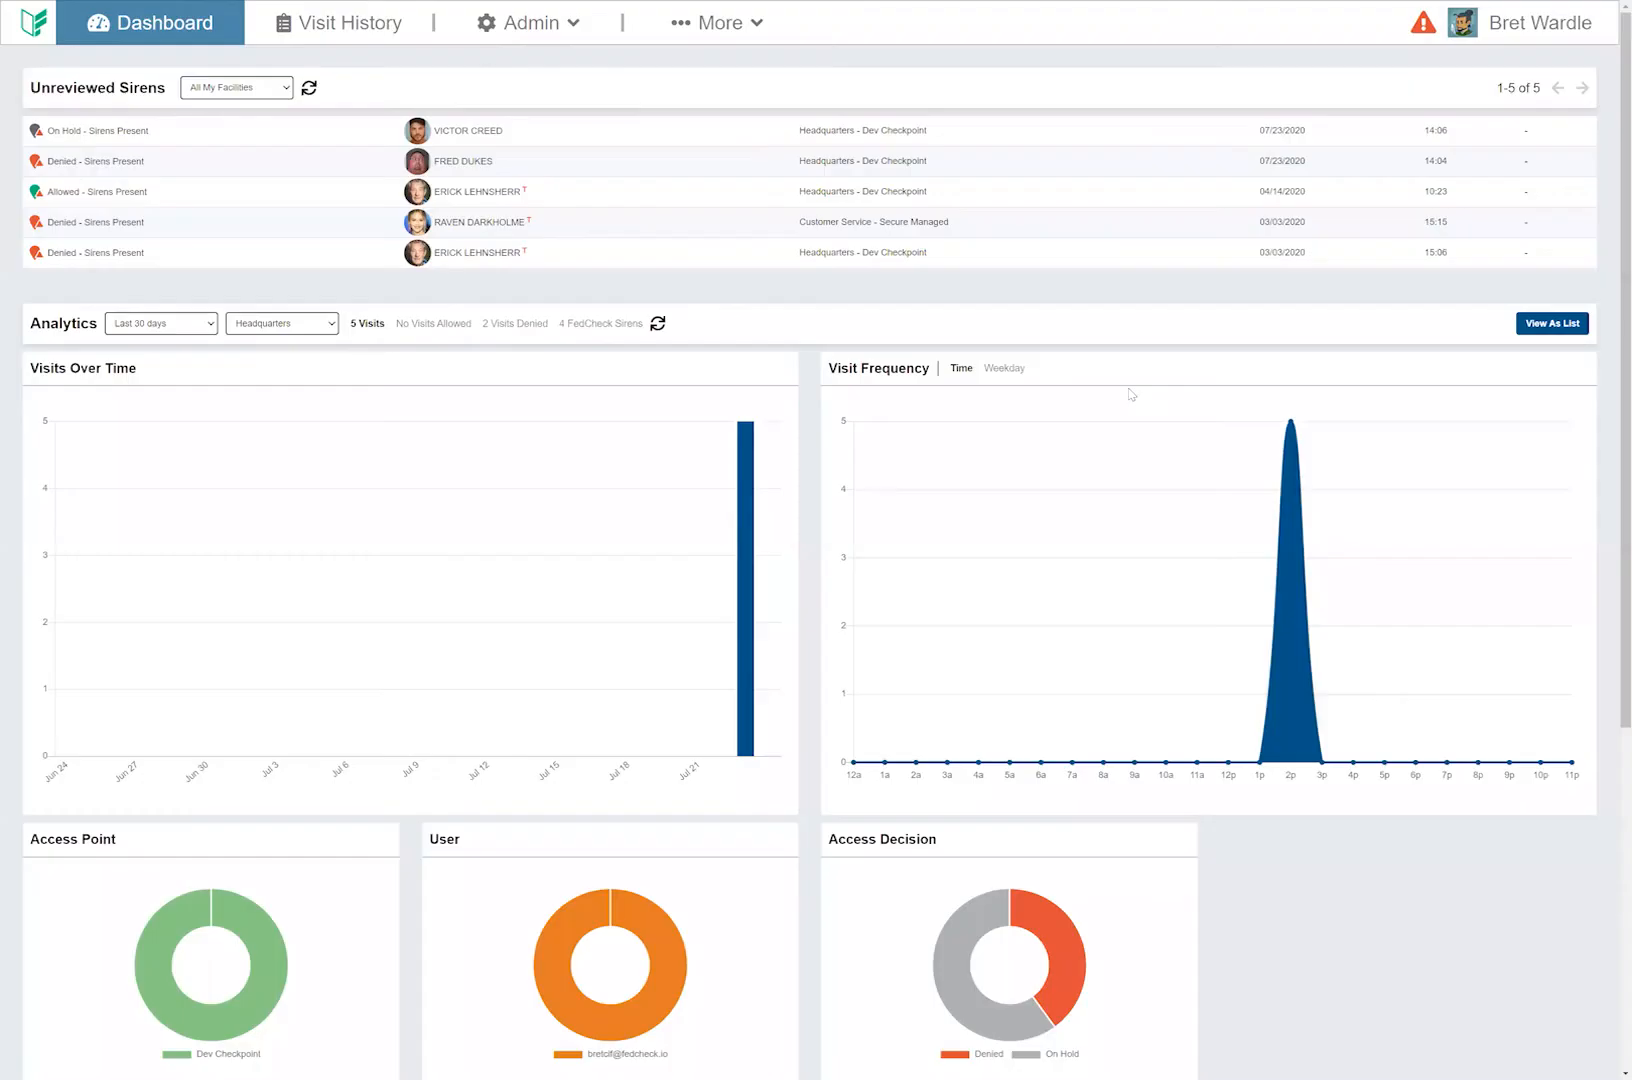
# - Open the 14:07 visit from the visit history and examine its review comment and the kept arrest and criminal history records
pyautogui.click(342, 32)
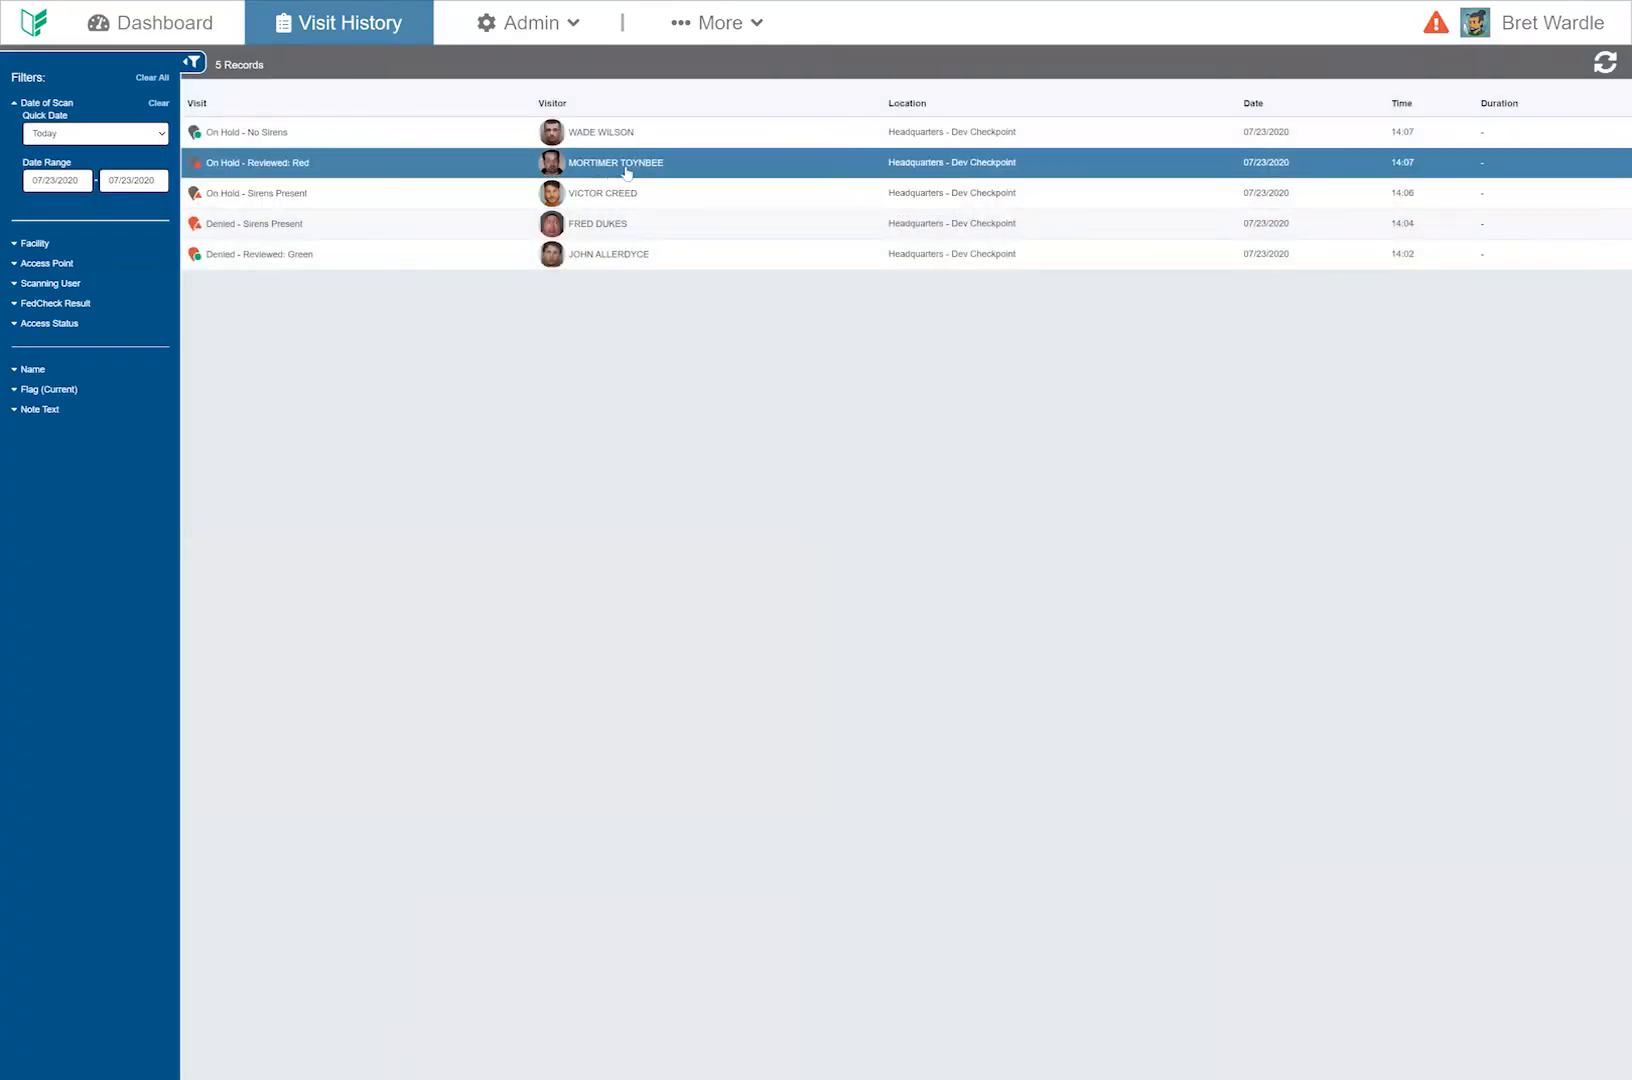
pyautogui.click(628, 170)
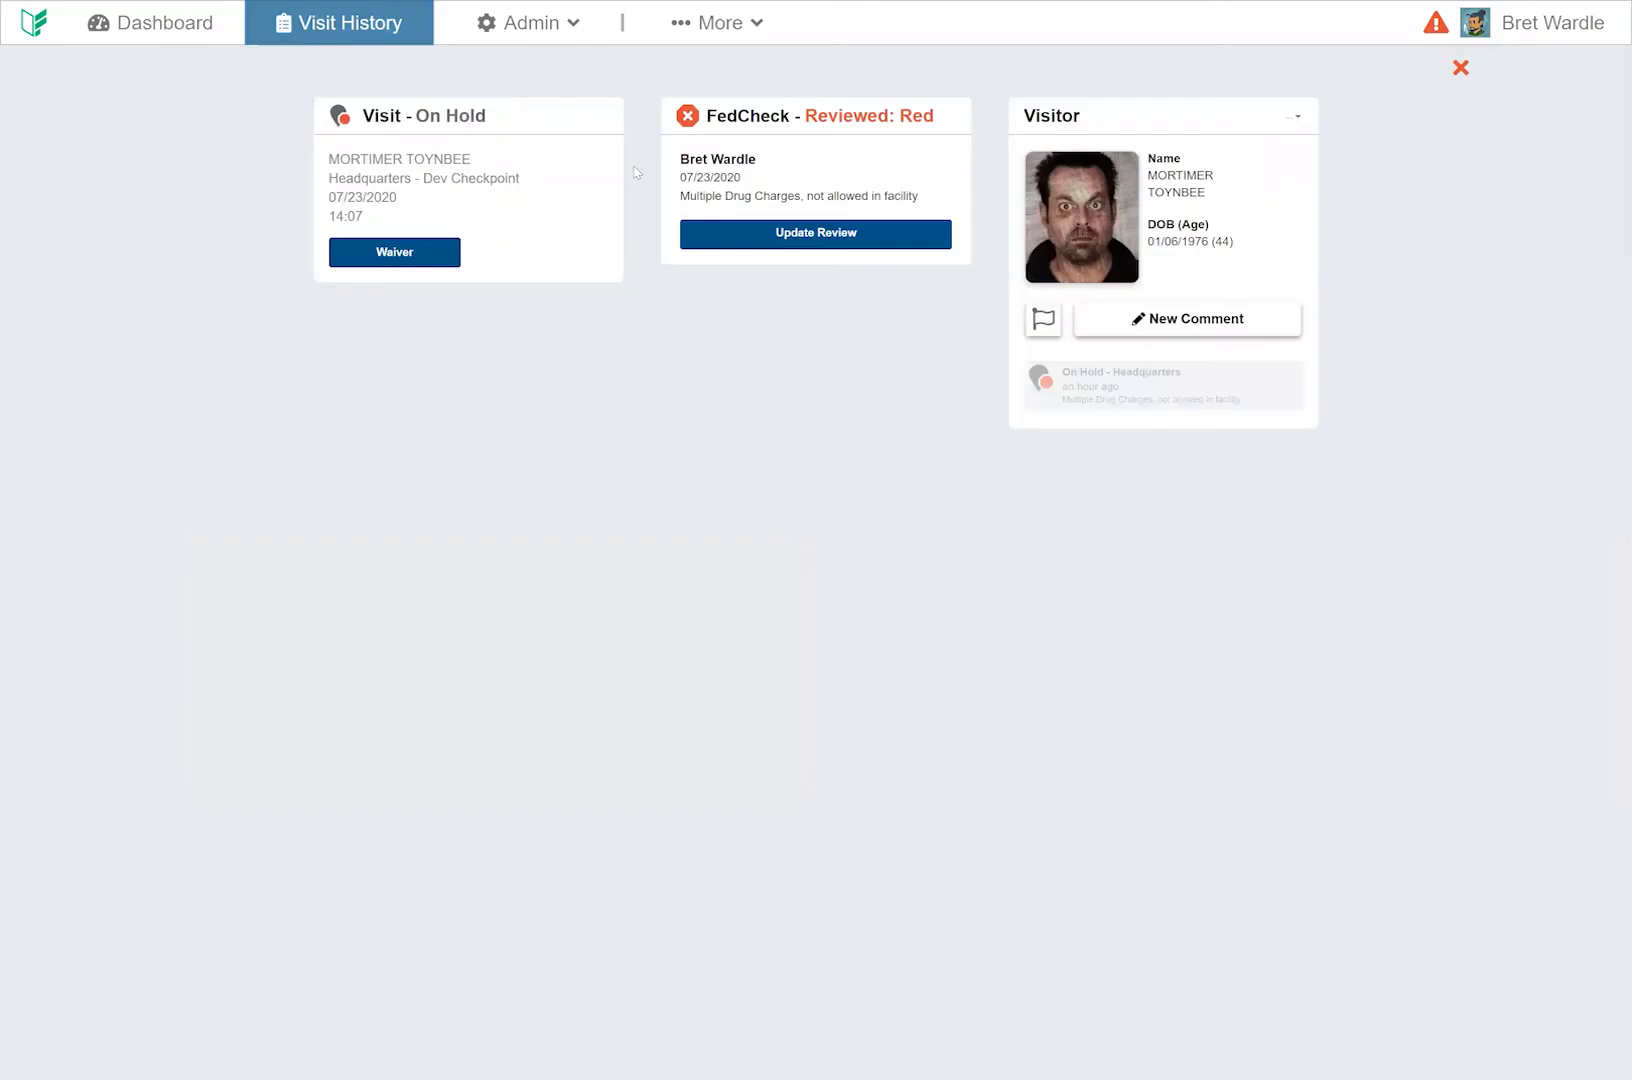
pyautogui.moveTo(673, 142); pyautogui.dragTo(856, 238)
pyautogui.click(673, 193)
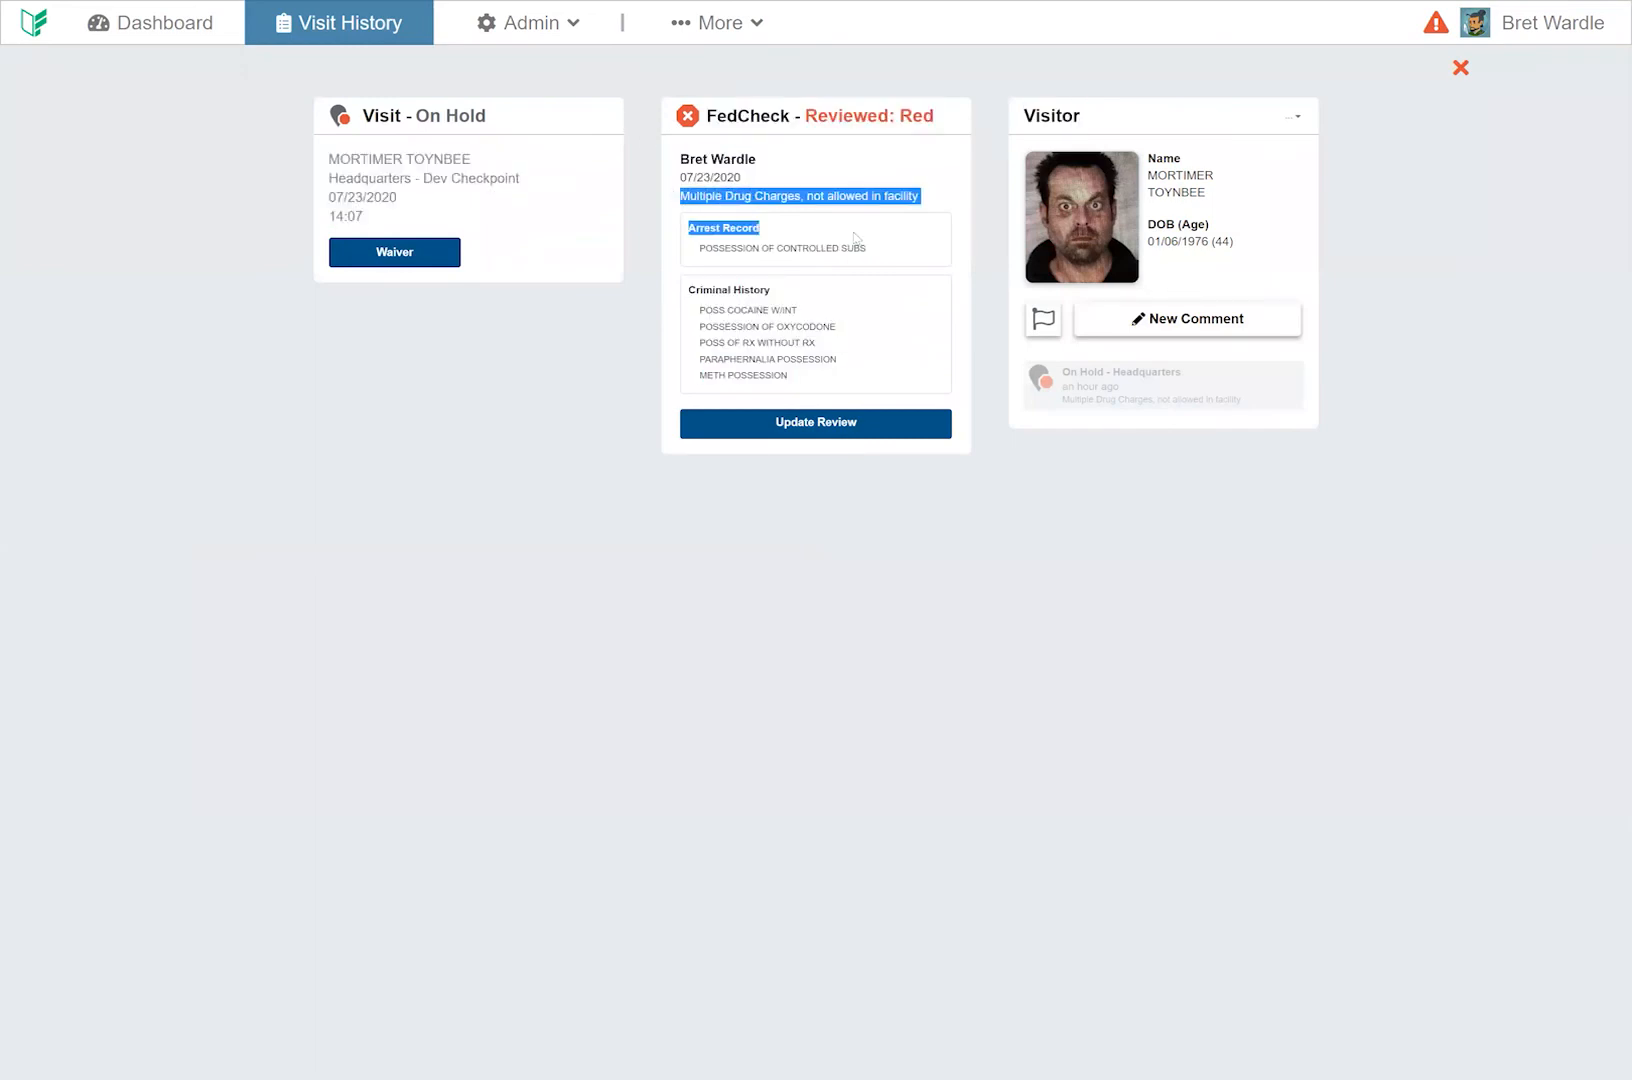
pyautogui.click(963, 398)
pyautogui.moveTo(963, 398); pyautogui.dragTo(867, 370)
pyautogui.click(676, 224)
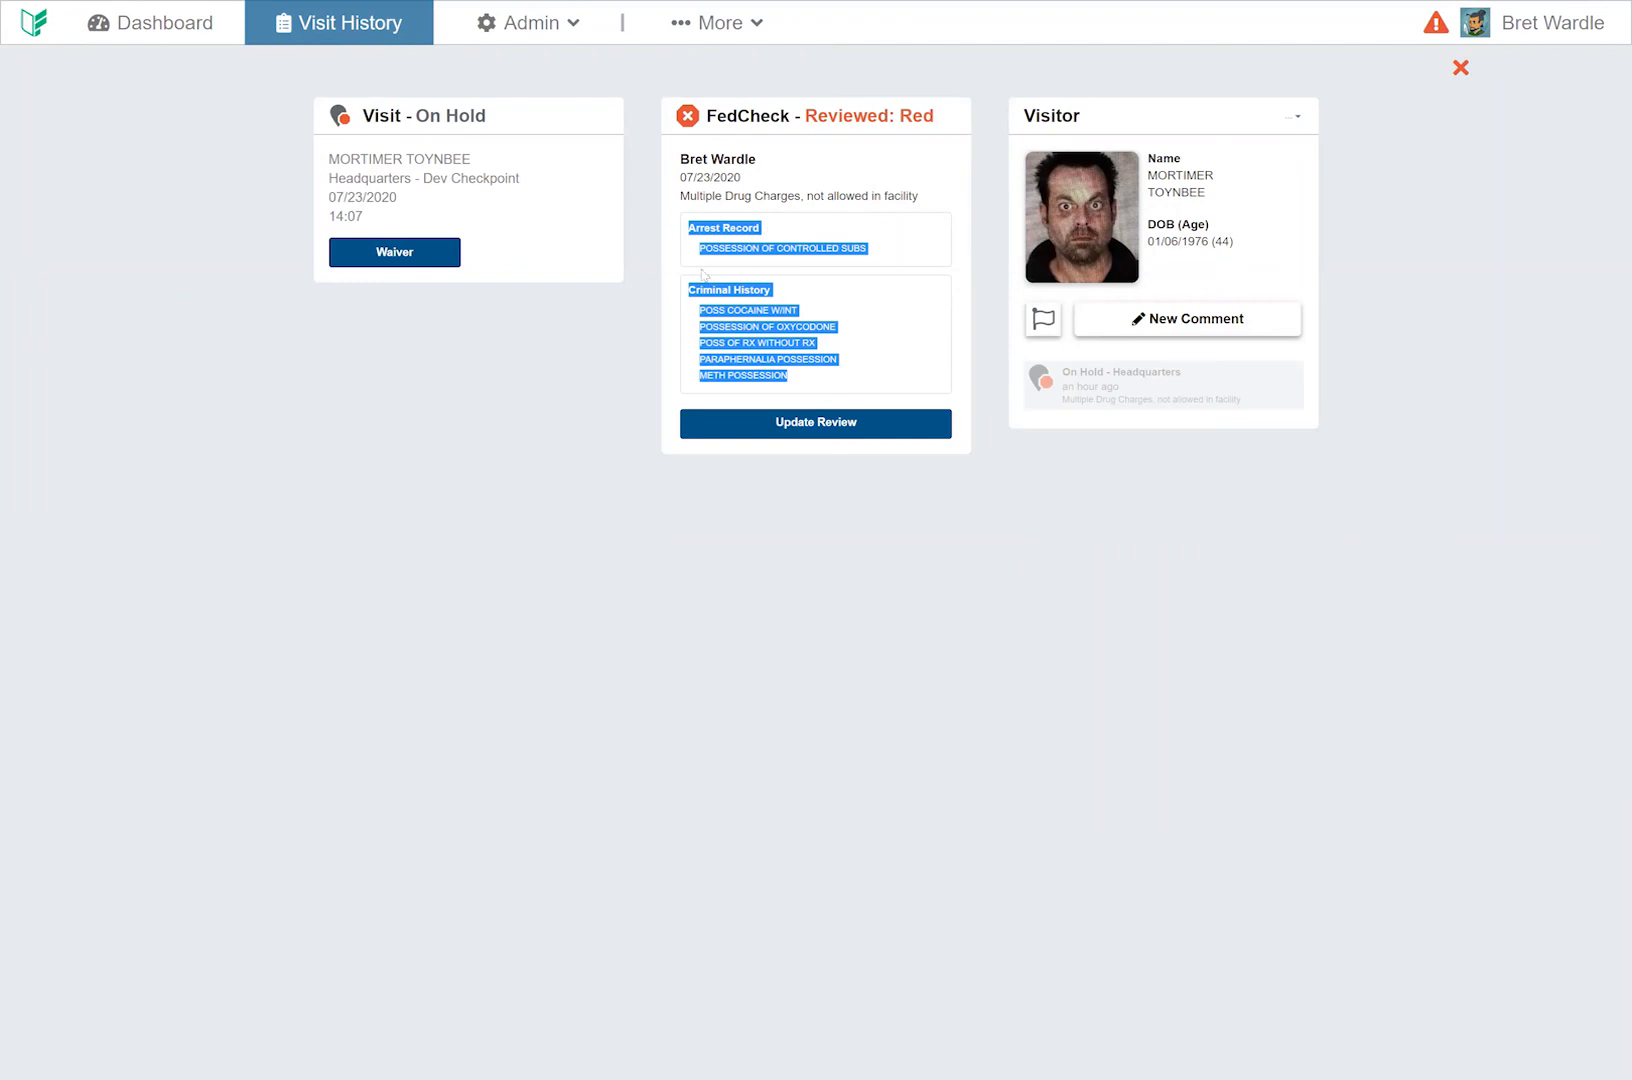
pyautogui.click(685, 229)
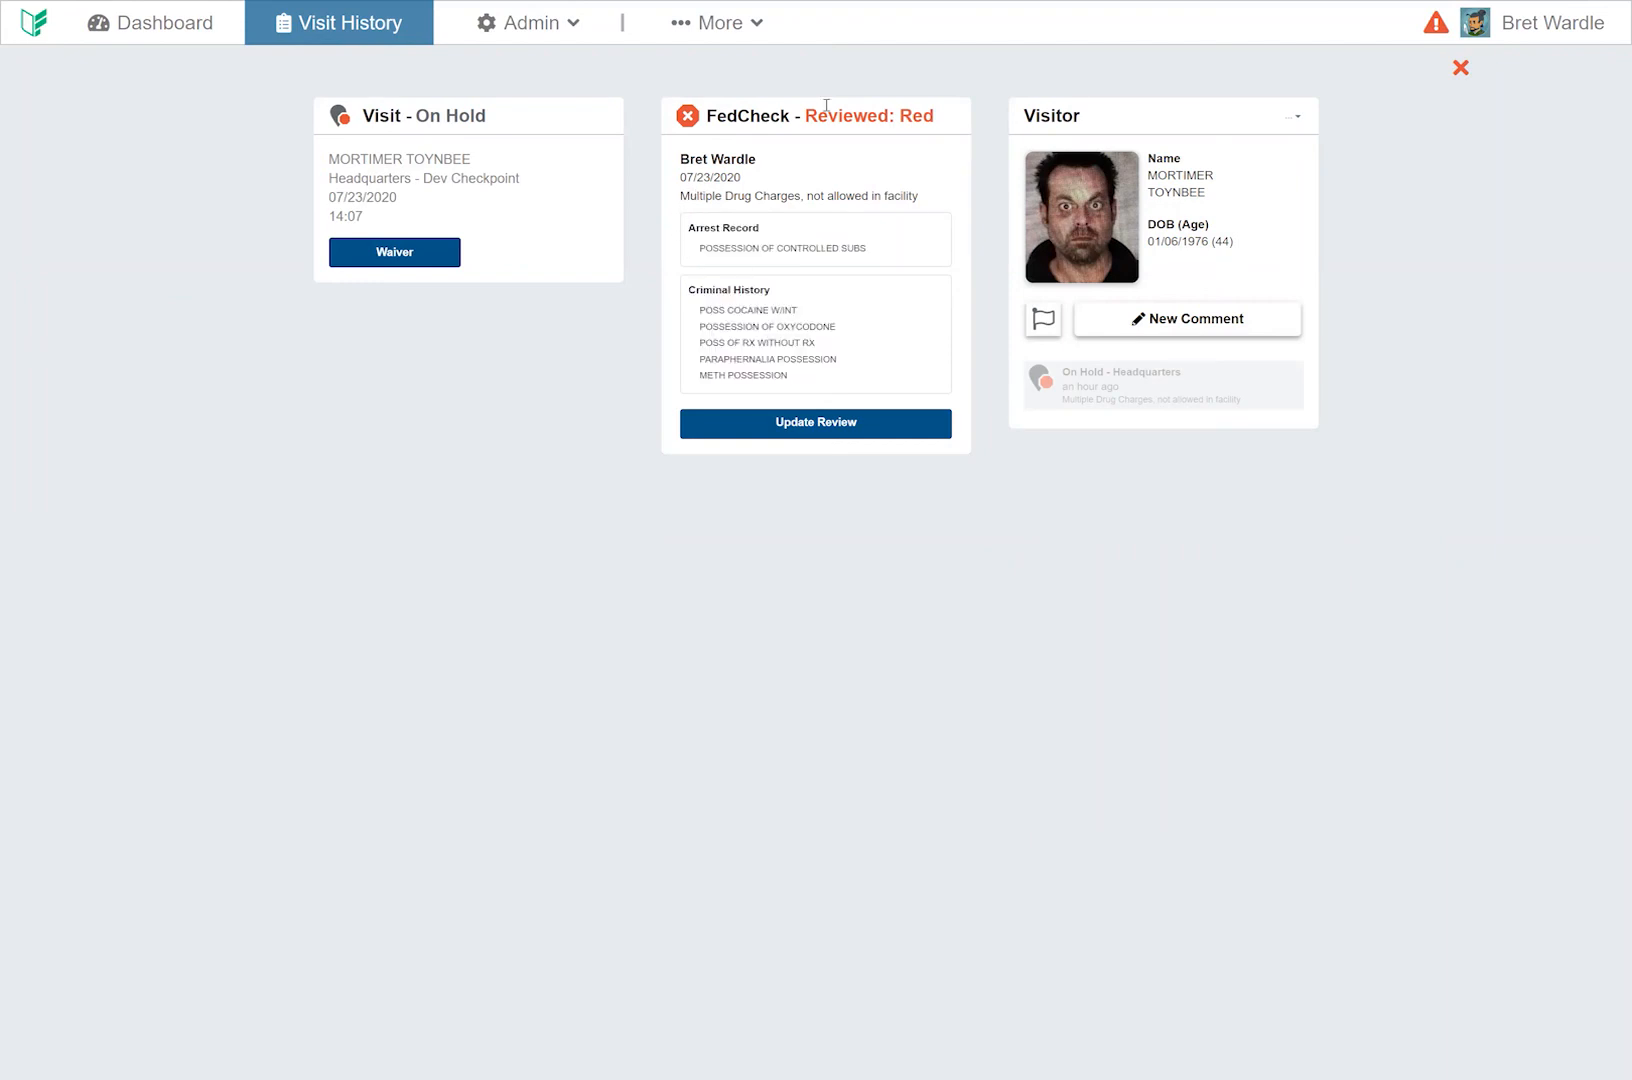
pyautogui.moveTo(687, 228); pyautogui.dragTo(954, 259)
pyautogui.click(973, 342)
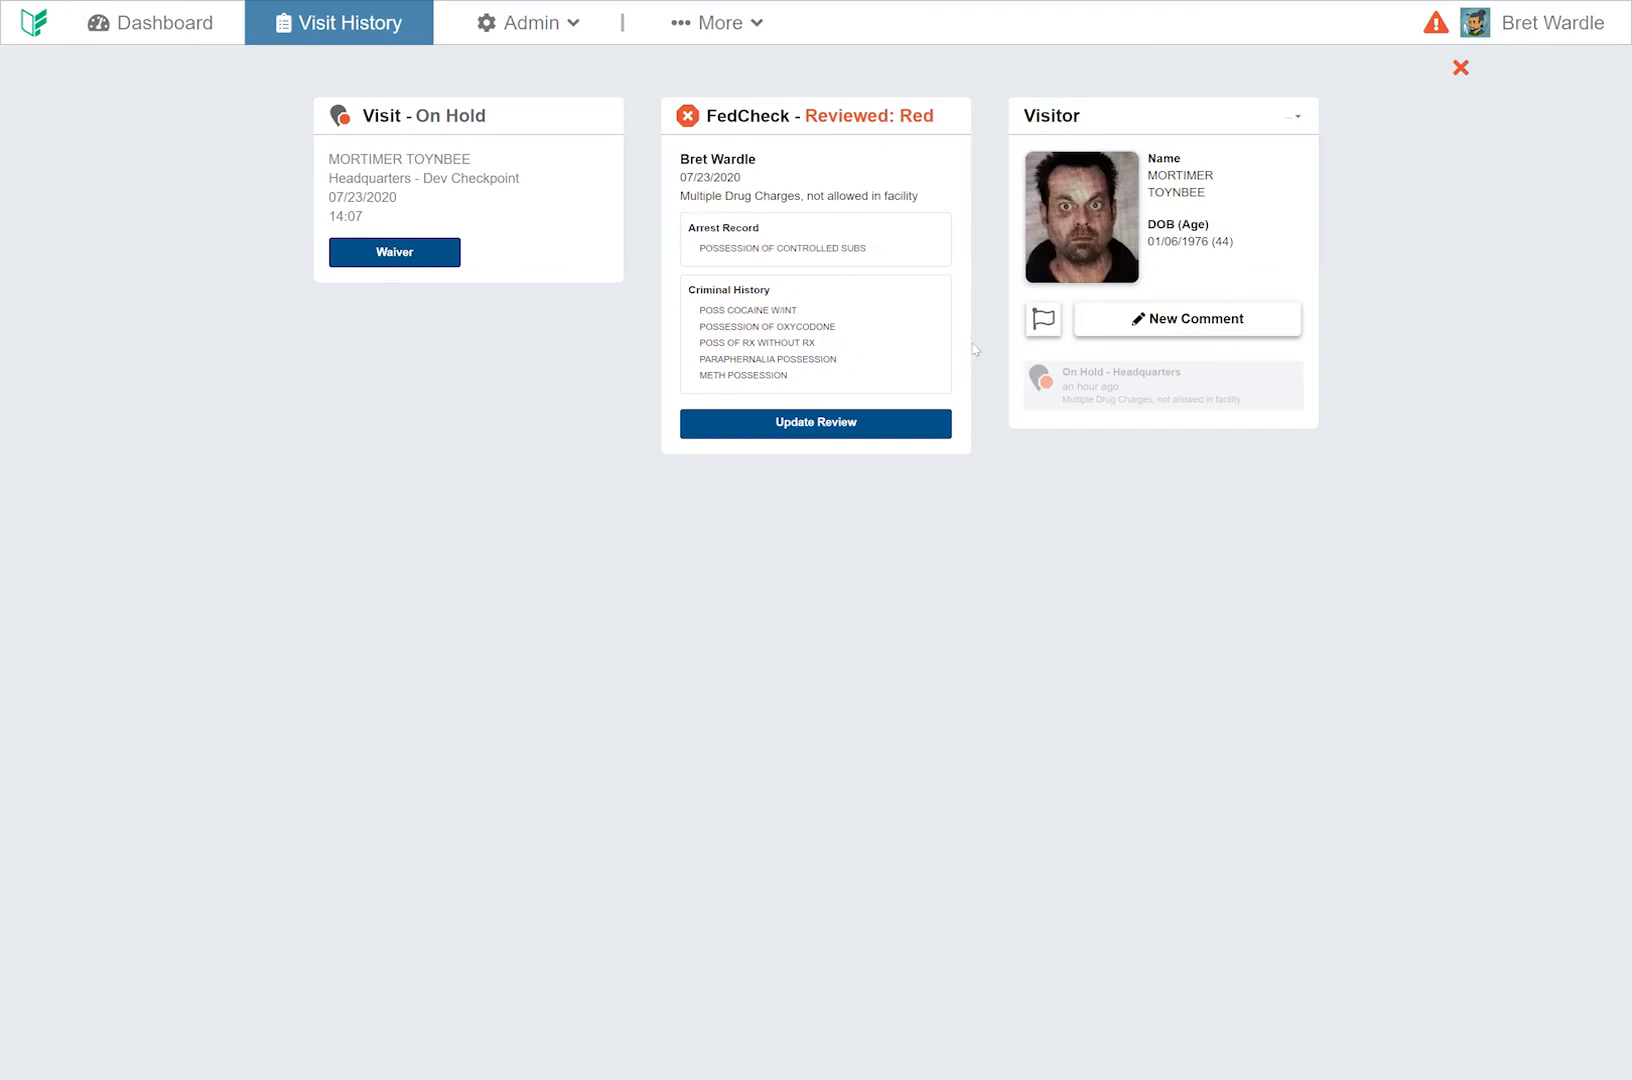